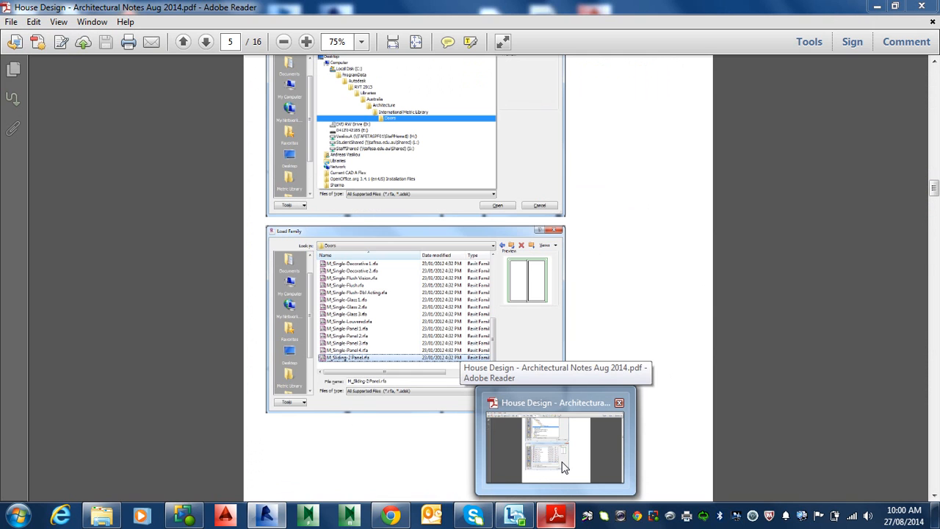
Browse the architectural notes PDF to find the 'Insert a Sliding Door' instructions.
left_click(563, 468)
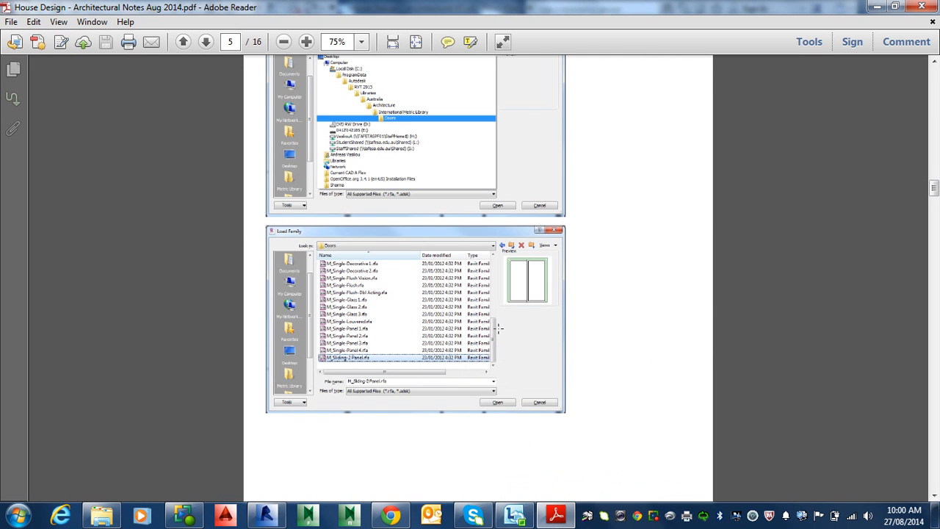
scroll(498, 330, "up", 5)
scroll(493, 178, "up", 6)
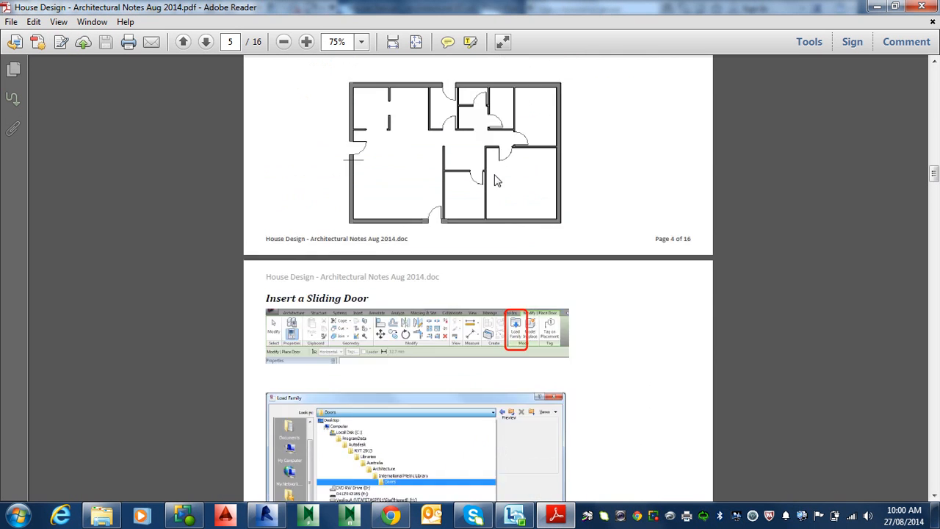
scroll(485, 175, "down", 8)
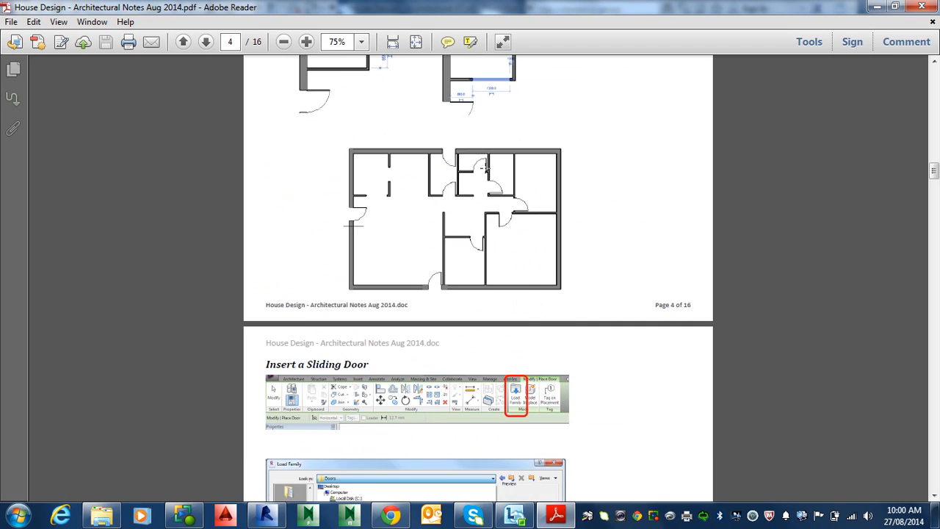
scroll(485, 175, "down", 4, "ctrl")
scroll(485, 169, "down", 2)
scroll(484, 169, "up", 1)
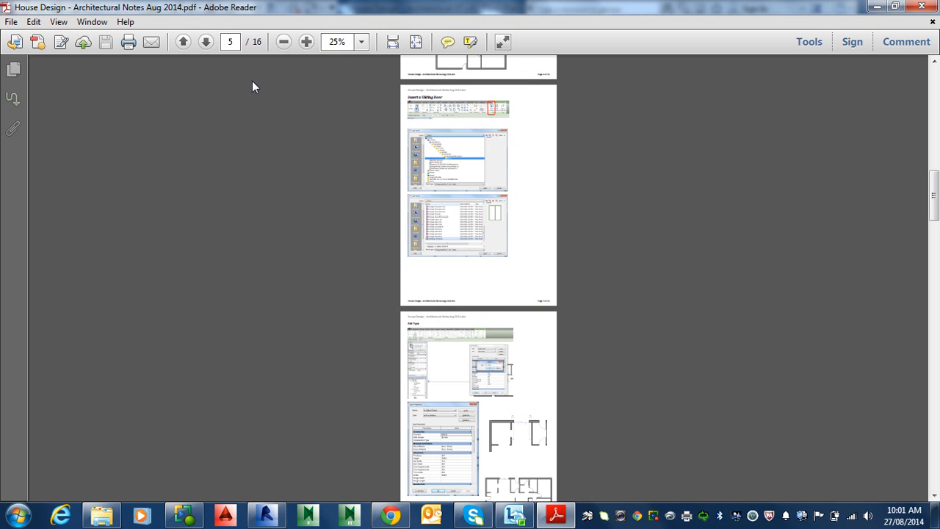
scroll(491, 385, "down", 15)
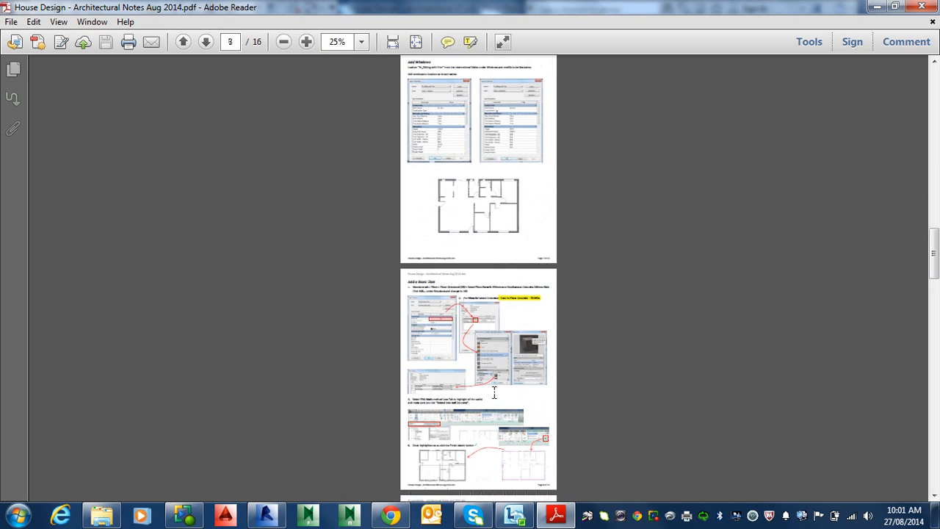
scroll(484, 391, "up", 2, "ctrl")
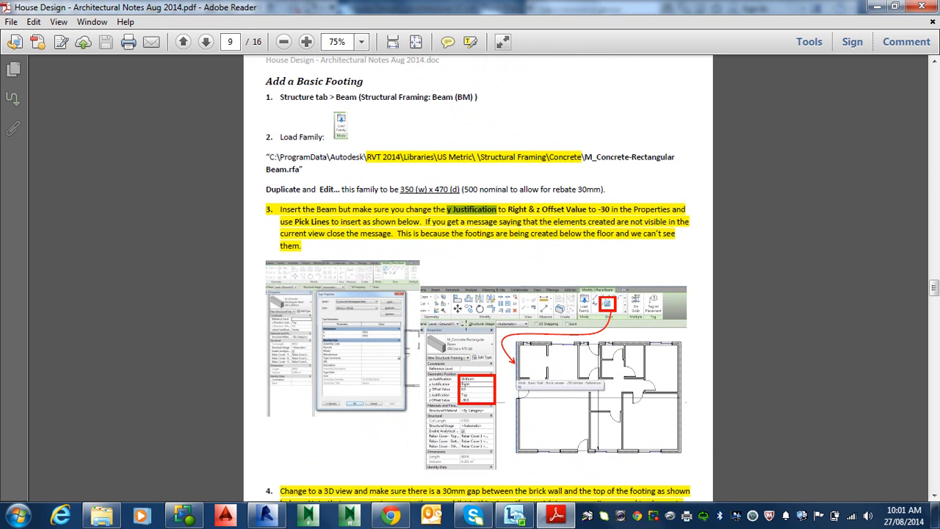
scroll(519, 291, "up", 15)
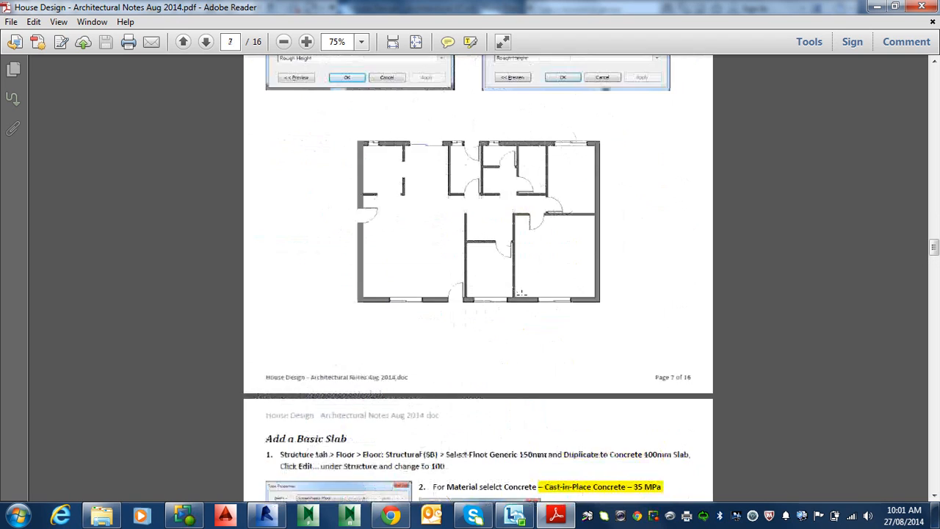
scroll(520, 292, "up", 15)
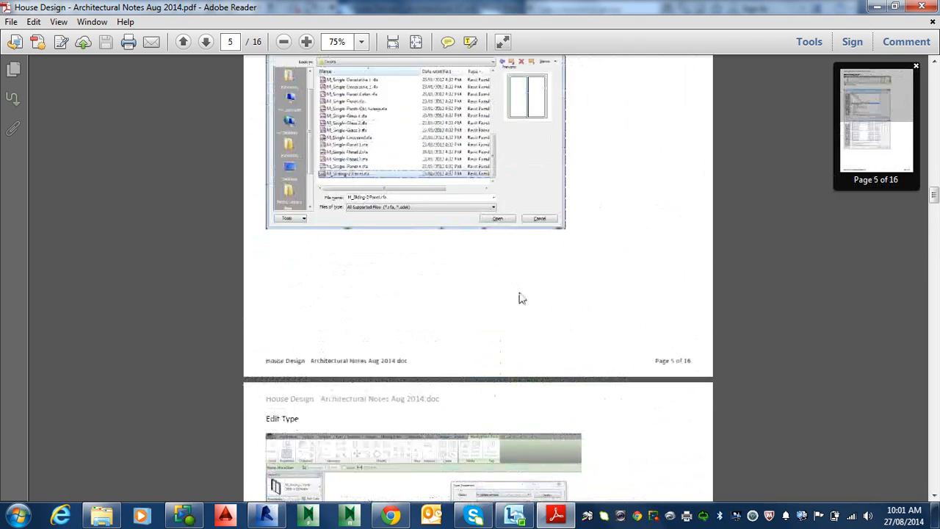
Zoom in and read the Load Family screenshots showing the Doors folder path and M_Sliding-2 Panel.rfa file.
scroll(519, 289, "up", 3)
scroll(519, 288, "down", 7)
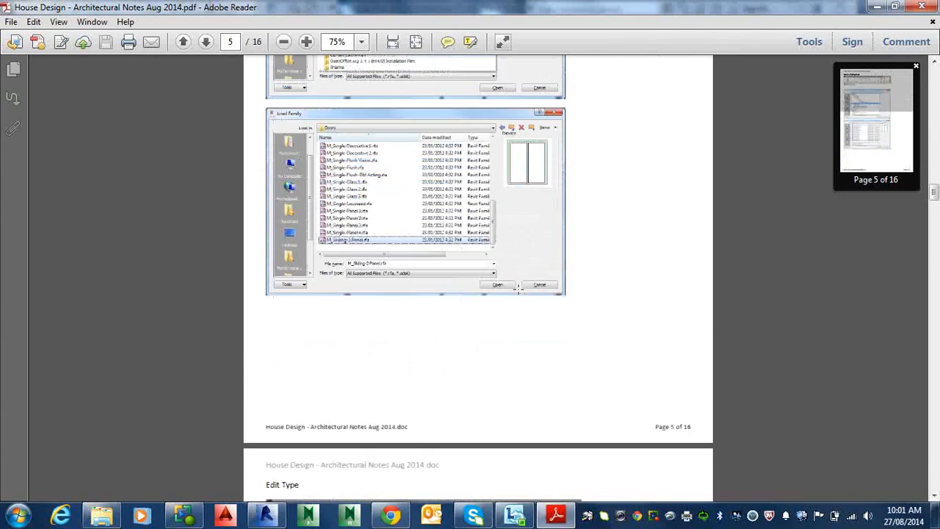
scroll(521, 282, "up", 4)
scroll(518, 271, "up", 3)
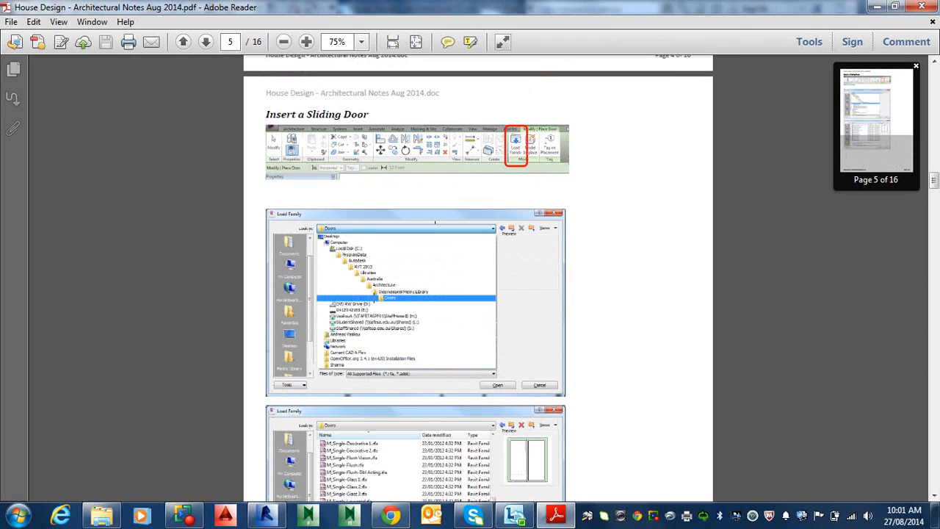
scroll(368, 309, "up", 3, "ctrl")
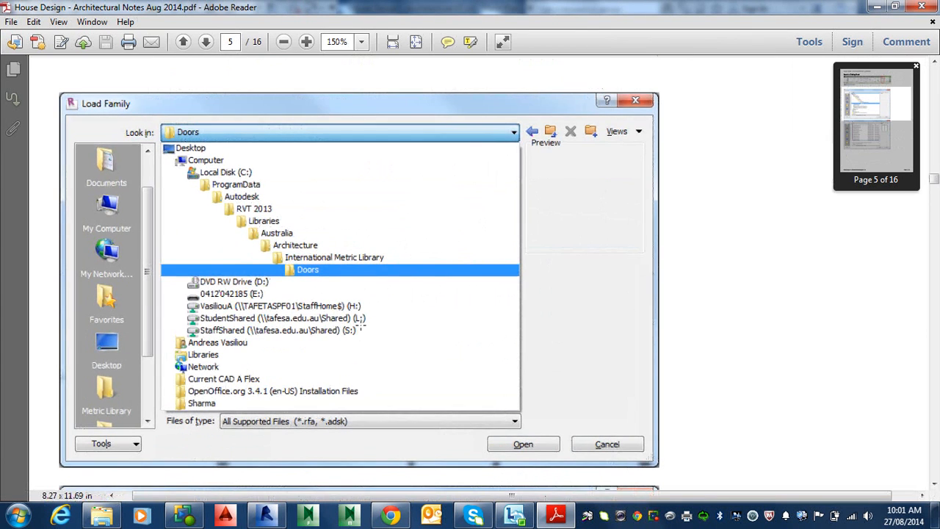
scroll(276, 250, "up", 1, "ctrl")
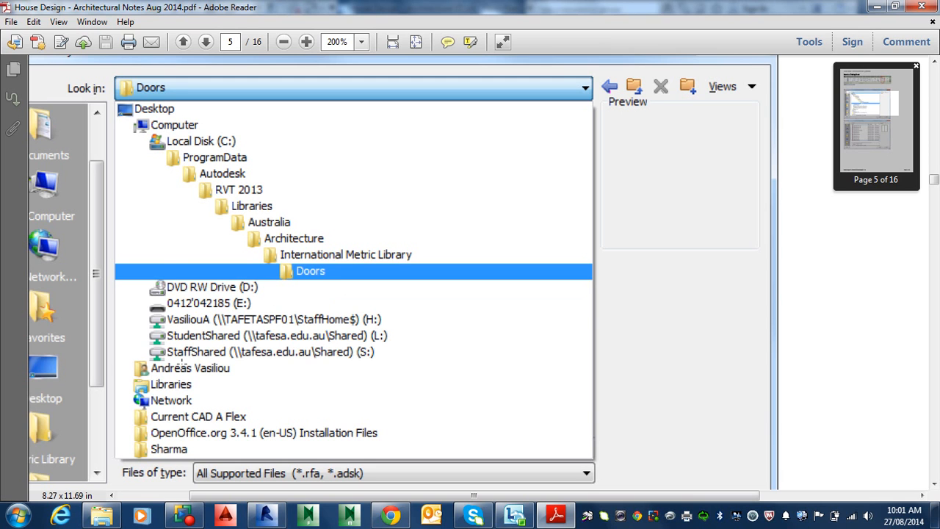
scroll(441, 272, "down", 5)
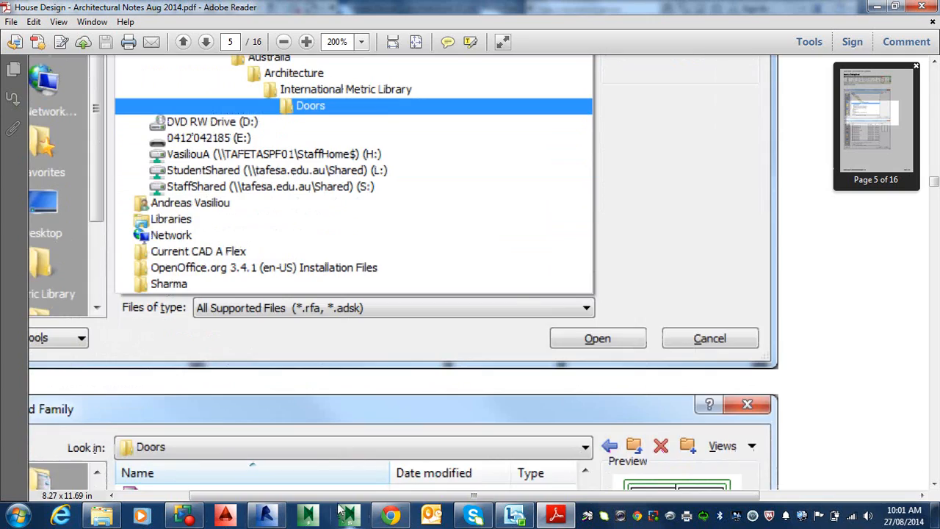
scroll(294, 498, "up", 6)
scroll(276, 497, "down", 2, "ctrl")
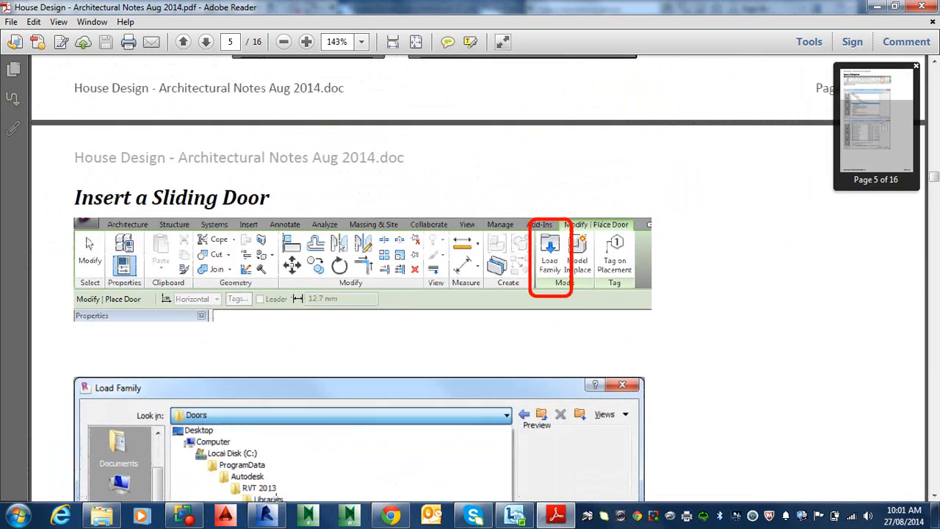
scroll(277, 496, "down", 10)
Switch to Revit and inspect the existing sliding door in the ground floor plan's top wall.
mouse_move(273, 507)
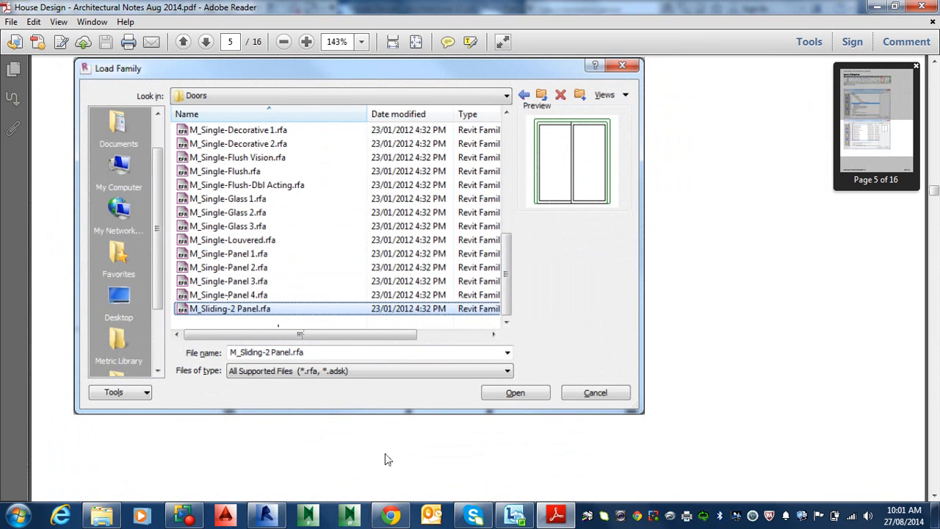
left_click(266, 516)
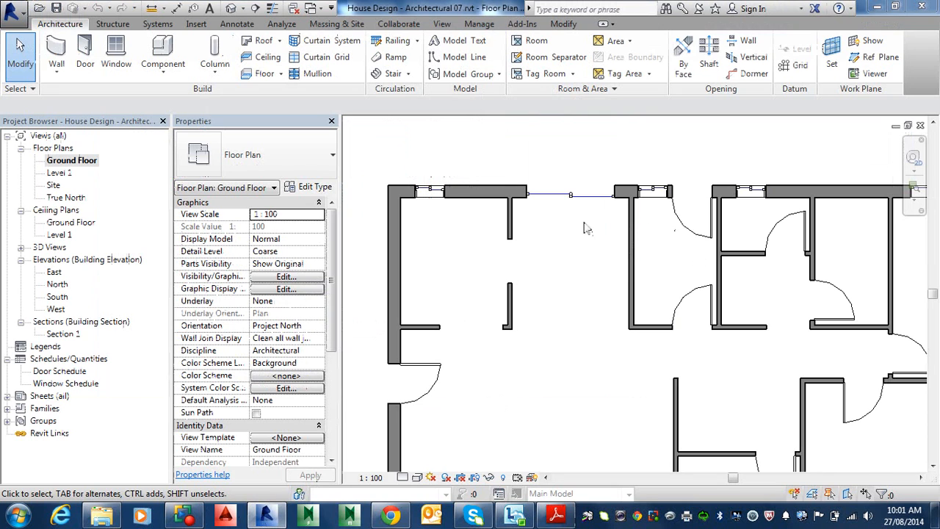
left_click(575, 195)
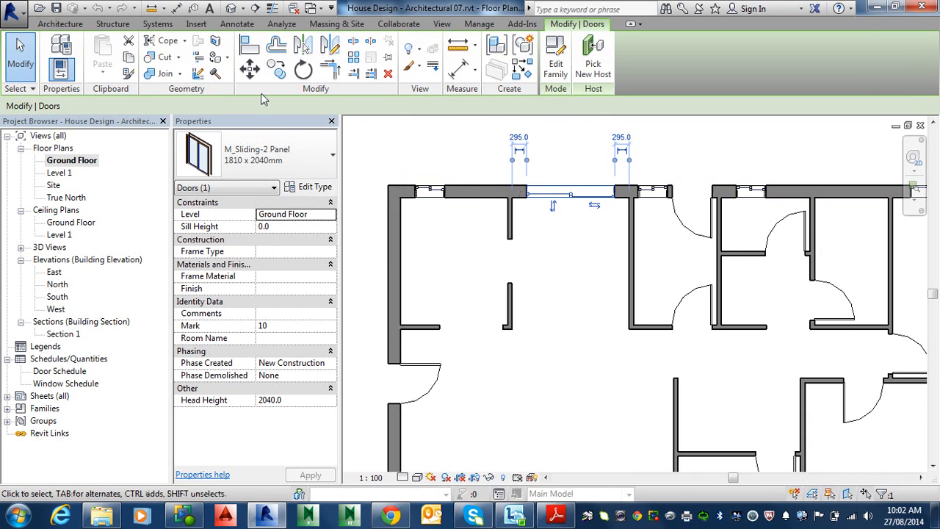
left_click(564, 280)
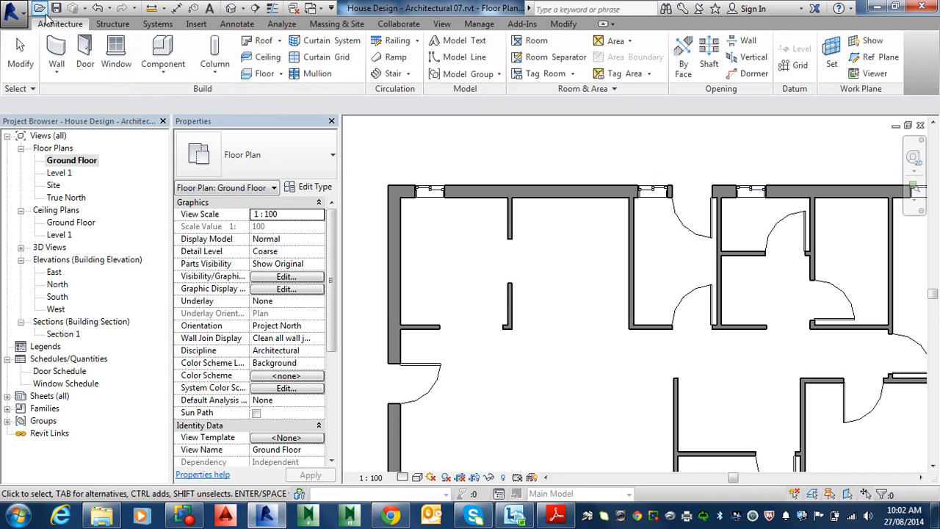
Start the Door tool, open Load Family, and navigate to the Libraries folder.
left_click(85, 53)
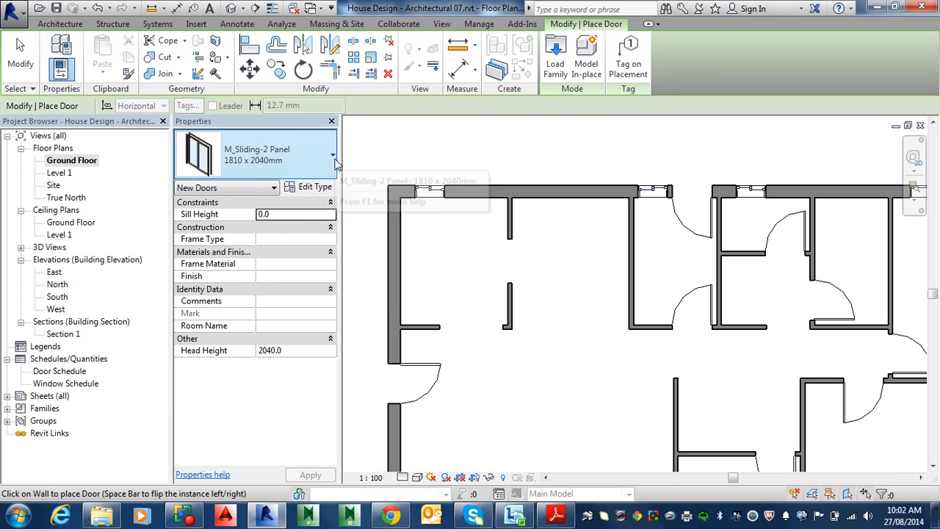
left_click(557, 60)
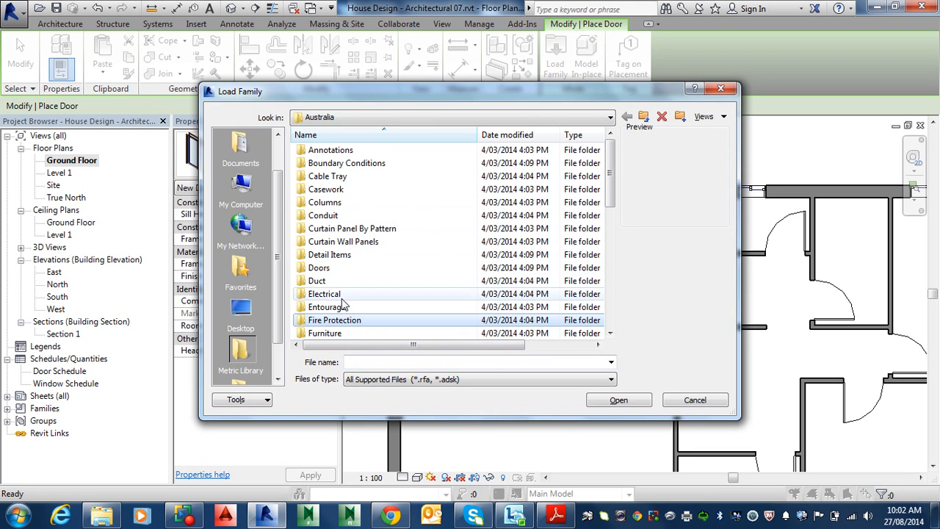
scroll(331, 316, "down", 1)
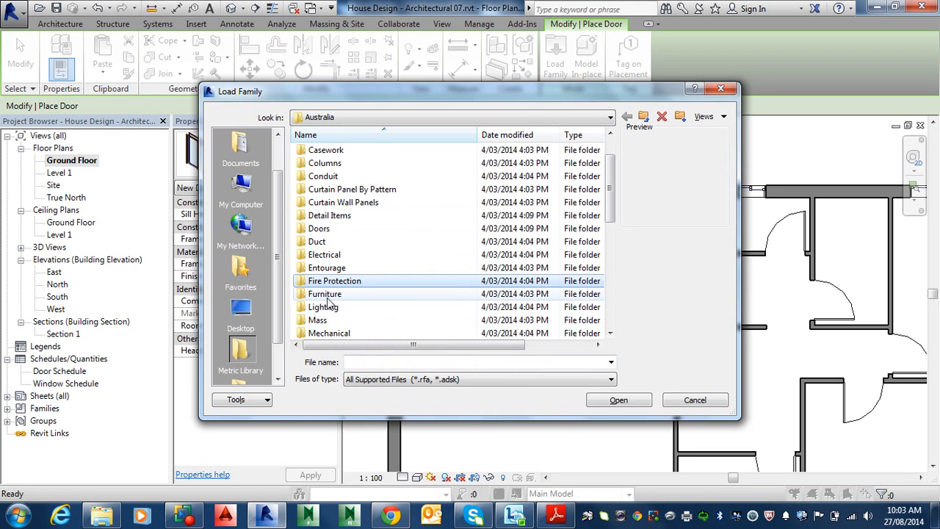
scroll(330, 235, "up", 1)
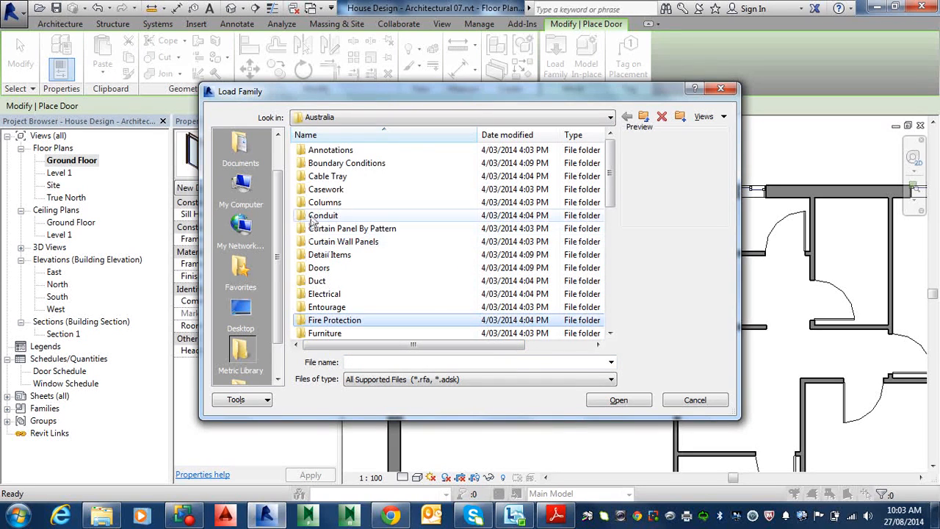
left_click(560, 118)
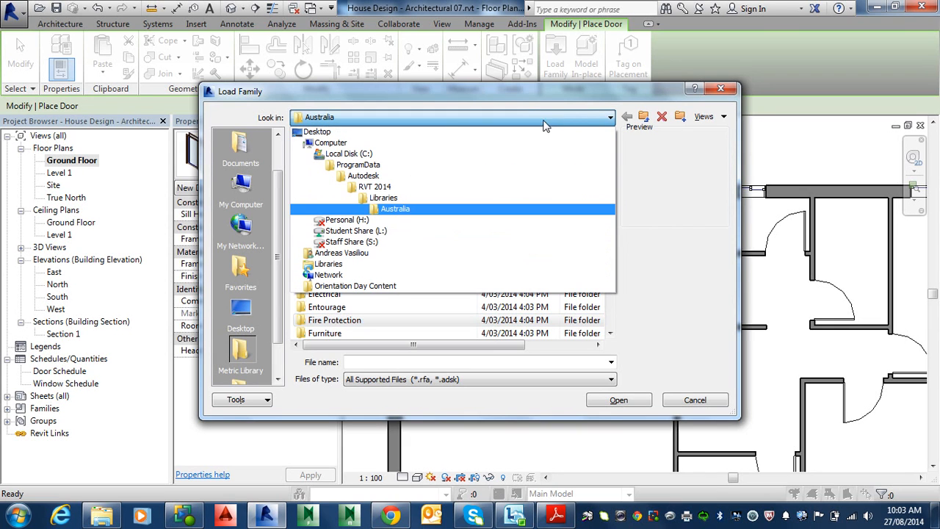
left_click(412, 199)
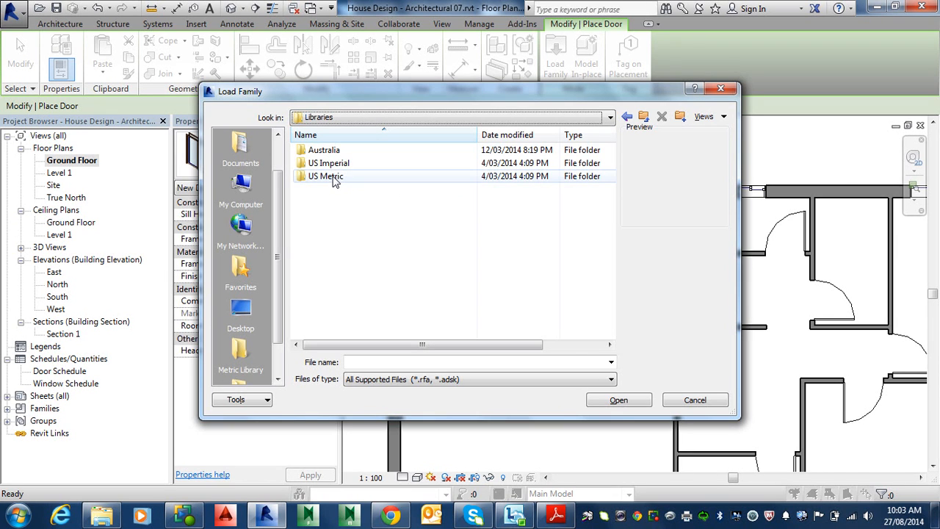
Open the US Metric library and its Doors folder in the Load Family dialog.
left_click(332, 179)
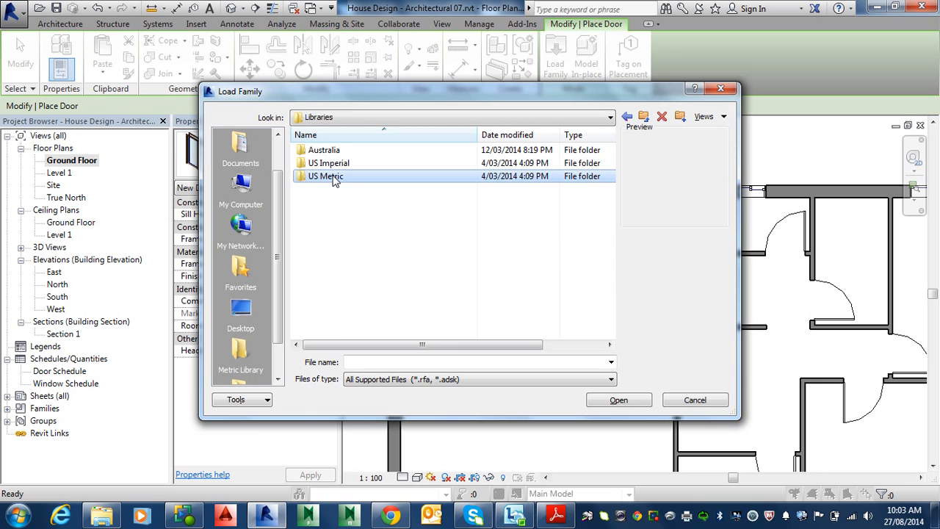
double_click(334, 180)
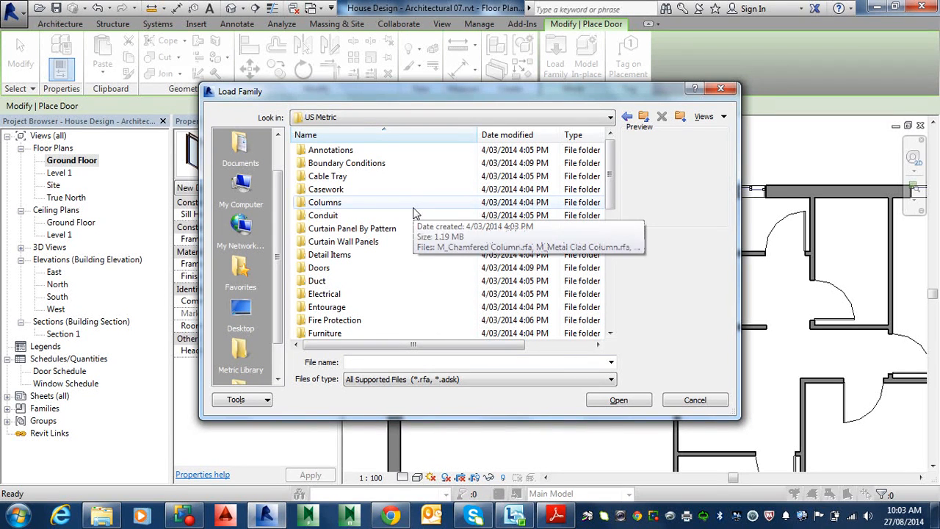
left_click(342, 324)
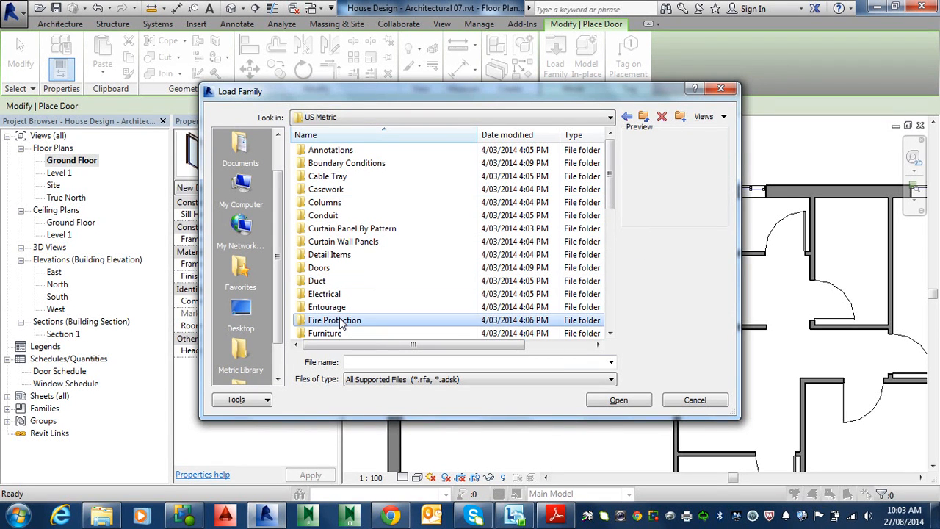
double_click(338, 268)
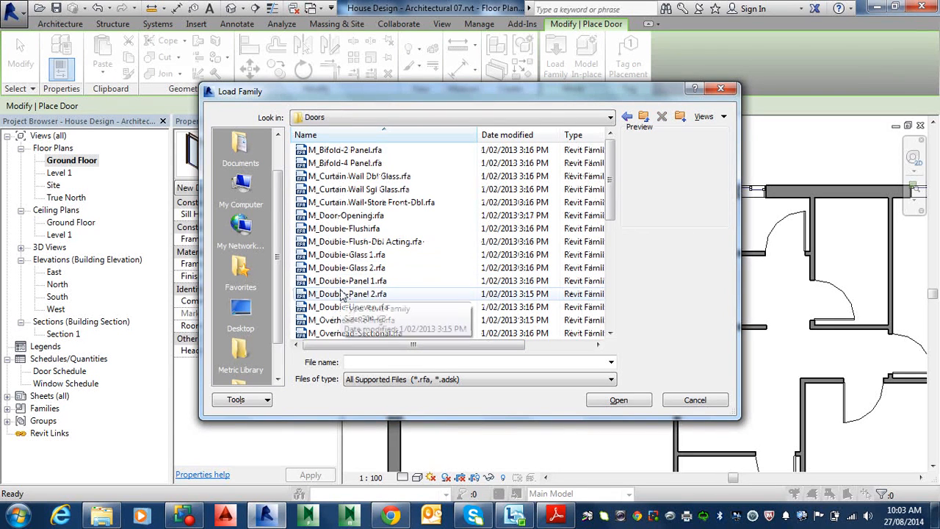
Load M_Sliding-2 Panel.rfa, choosing to overwrite the existing version.
left_click(345, 294)
scroll(338, 331, "down", 6)
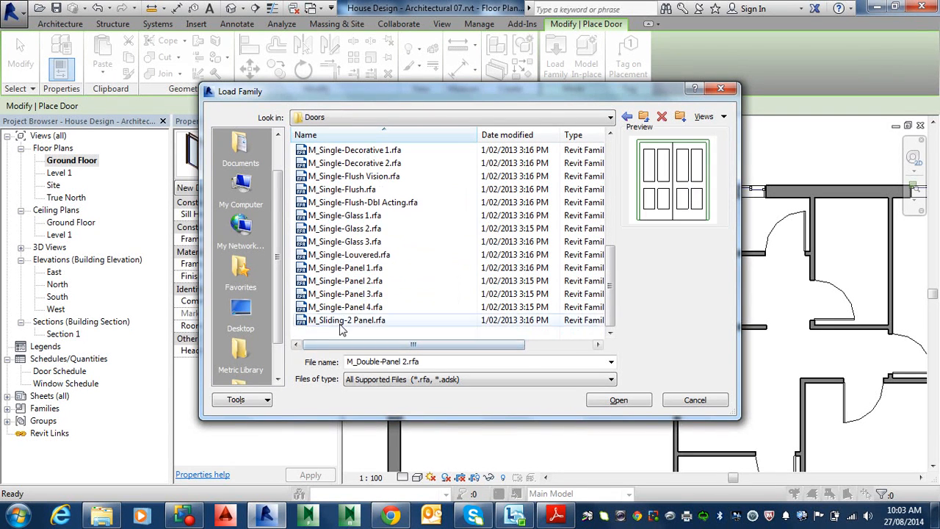
left_click(340, 322)
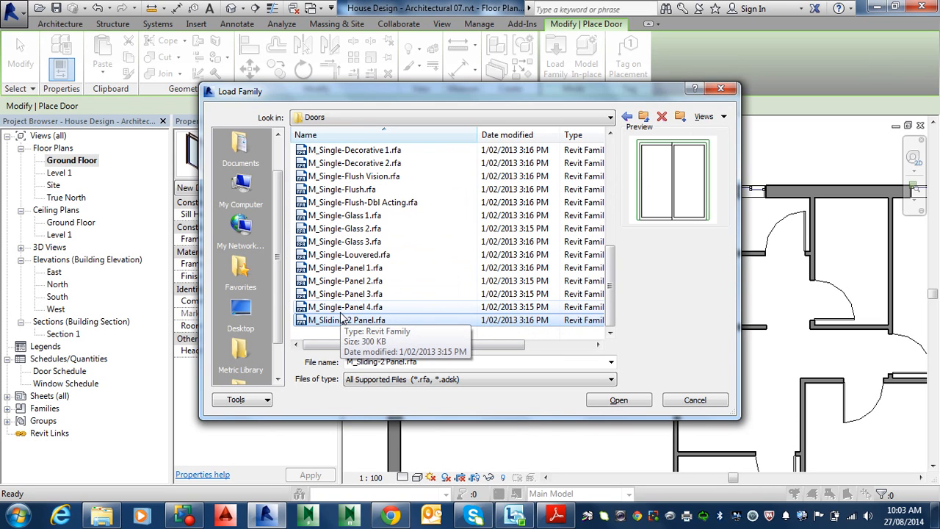
left_click(641, 407)
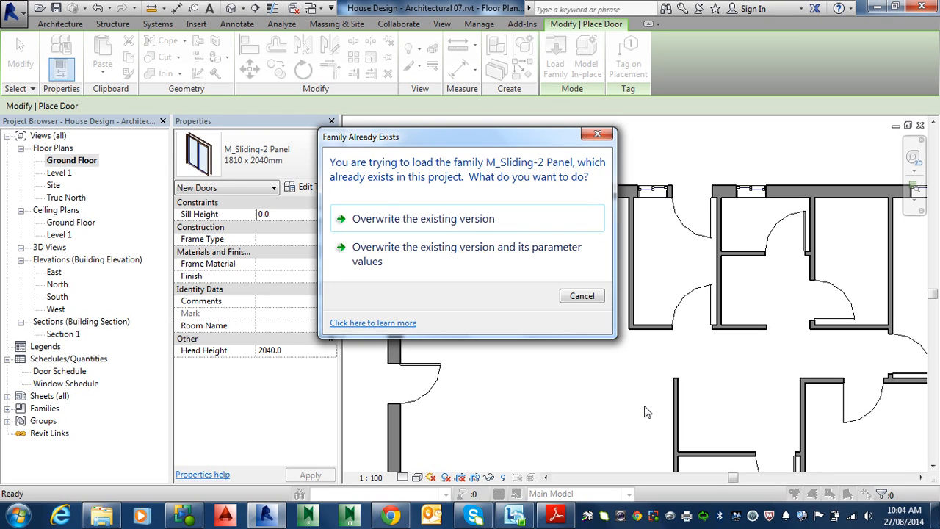
left_click(432, 219)
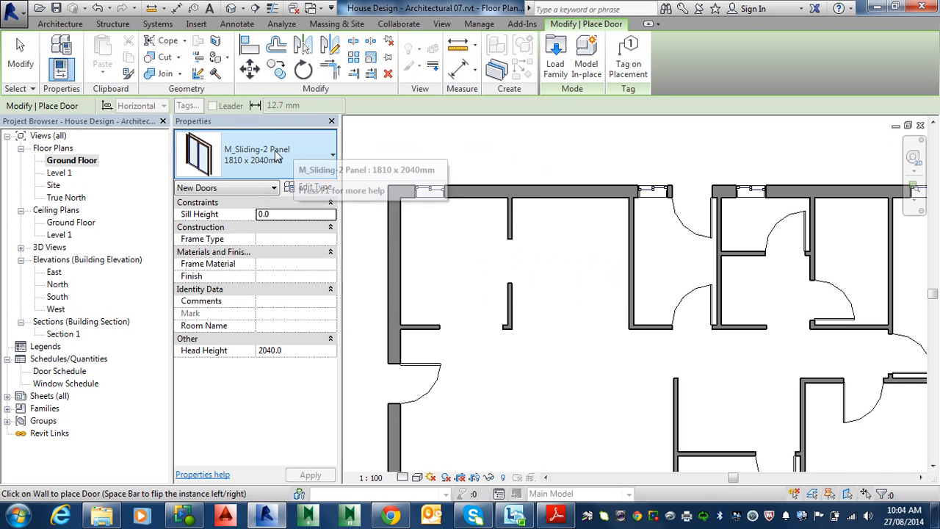
Try to place the sliding door in the top wall of the ground floor plan.
left_click(569, 193)
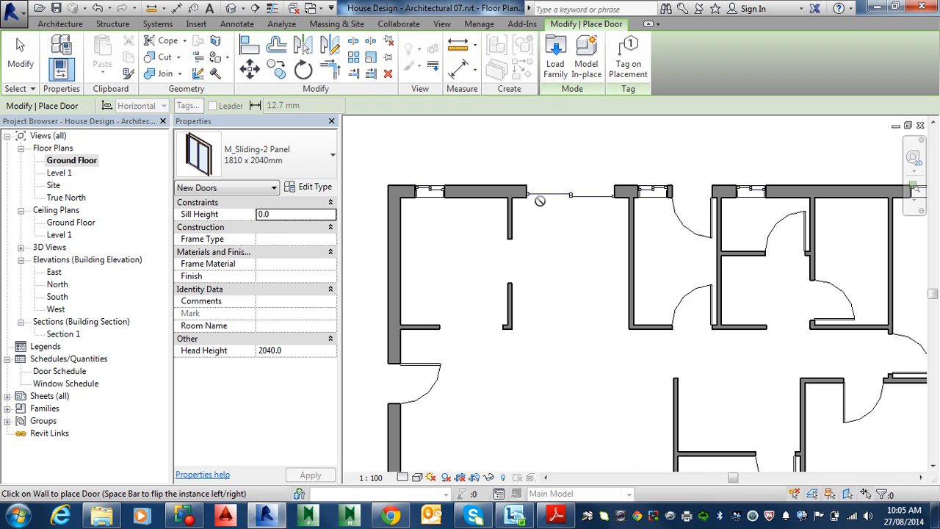
left_click(21, 57)
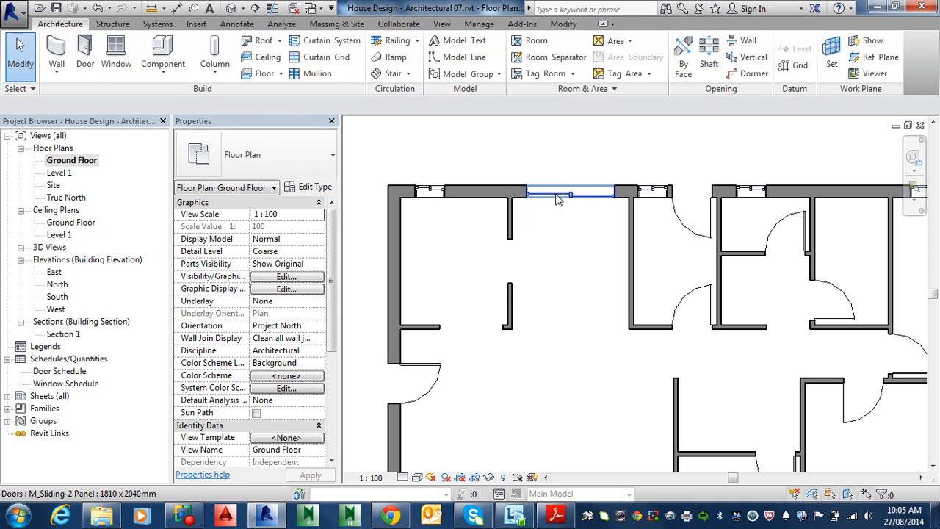
Start placing a door and duplicate the M_Sliding-2 Panel type under the name 1510 x 2040mm.
left_click(82, 48)
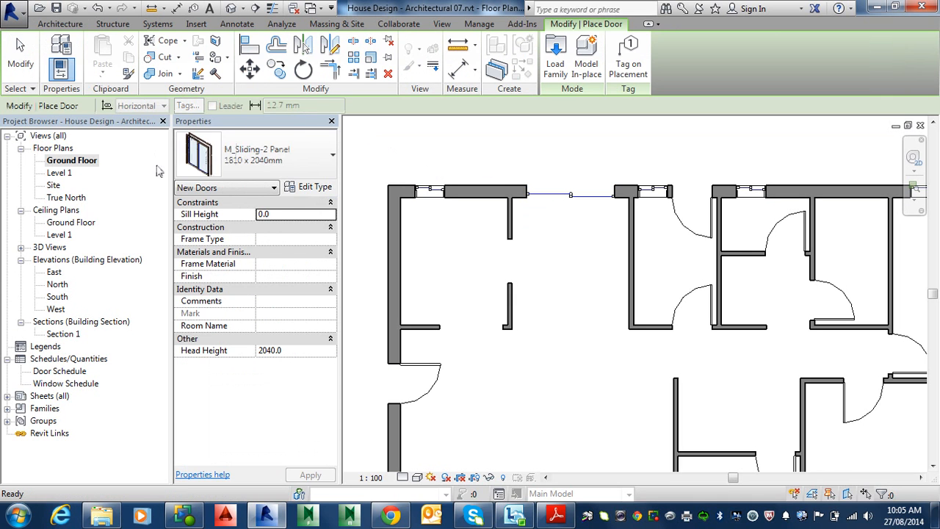
left_click(314, 189)
left_click(471, 94)
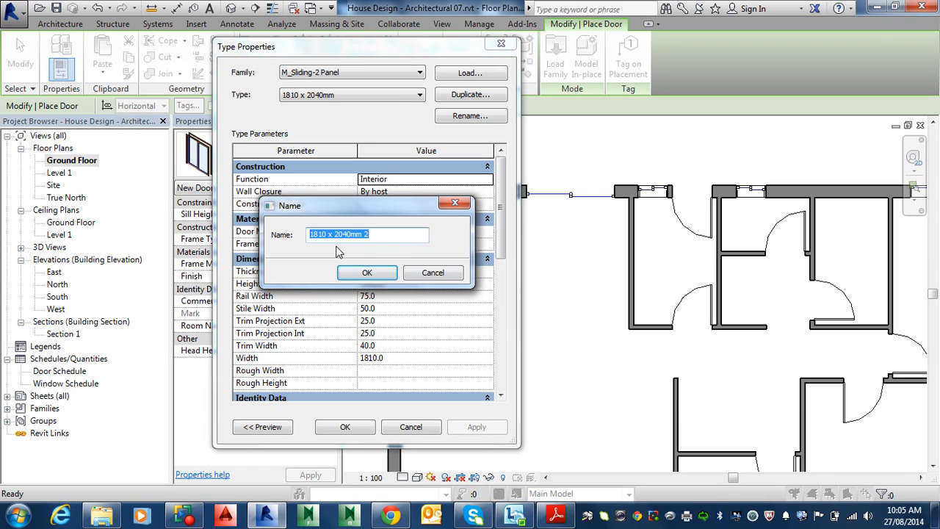
left_click(319, 236)
left_click_drag(318, 236, 310, 243)
type("15")
key("BackSpace")
key("BackSpace")
left_click(368, 274)
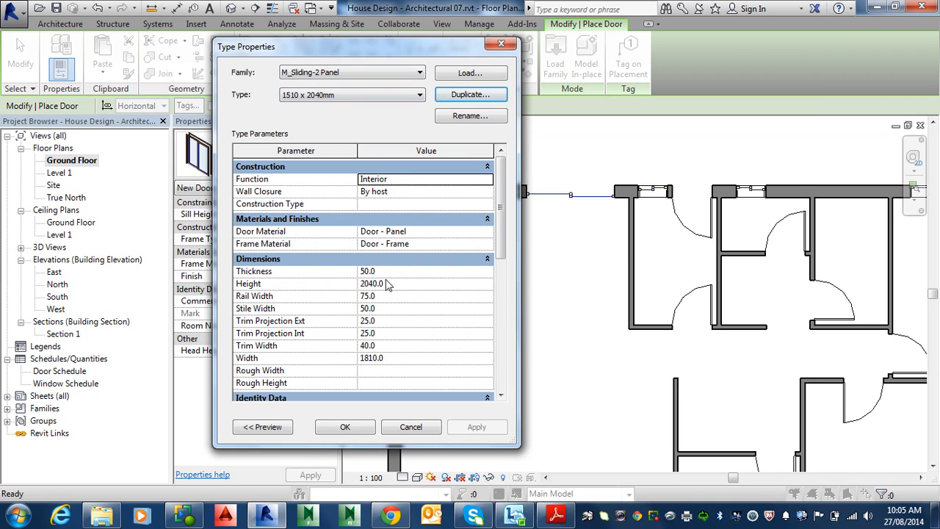
Set the new door type's width to 1510 and confirm the type properties.
left_click(367, 359)
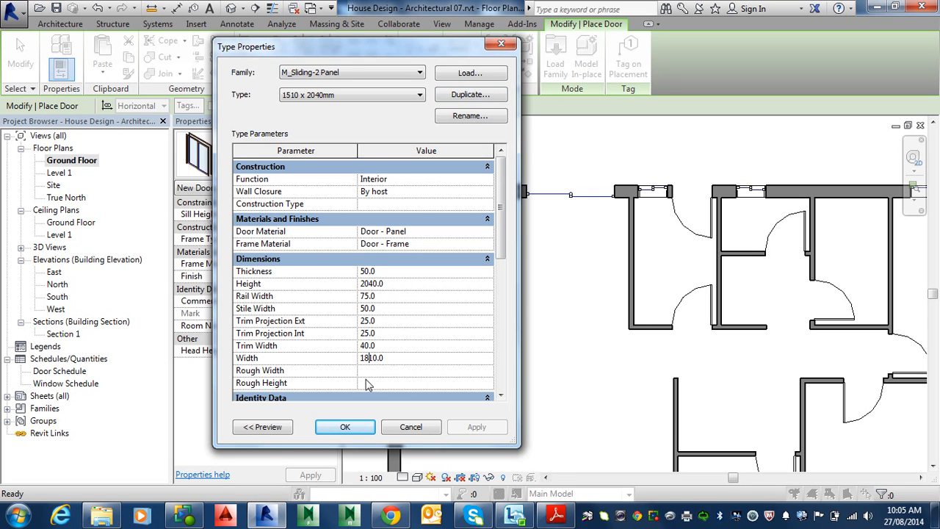
key("BackSpace")
type("5")
left_click(342, 431)
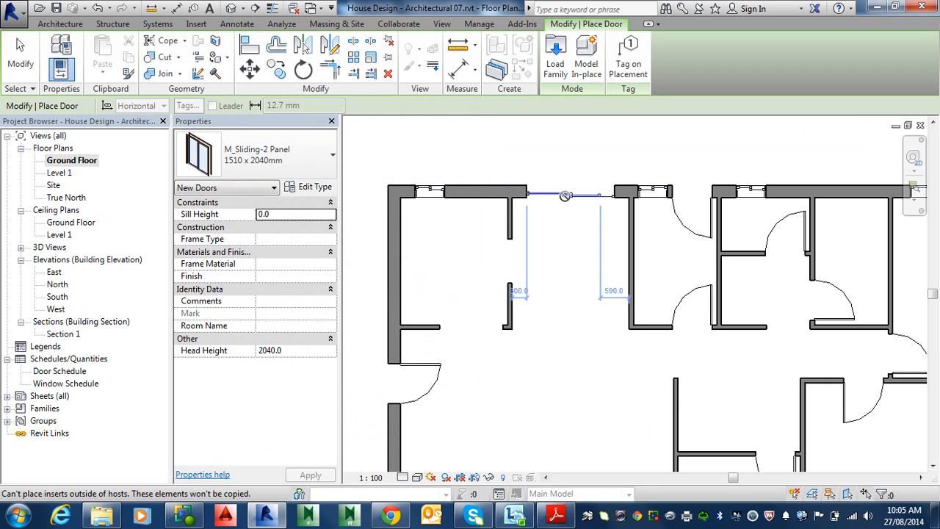
Try to place the 1510 x 2040mm sliding door in the ground floor's left exterior wall.
scroll(516, 330, "down", 3)
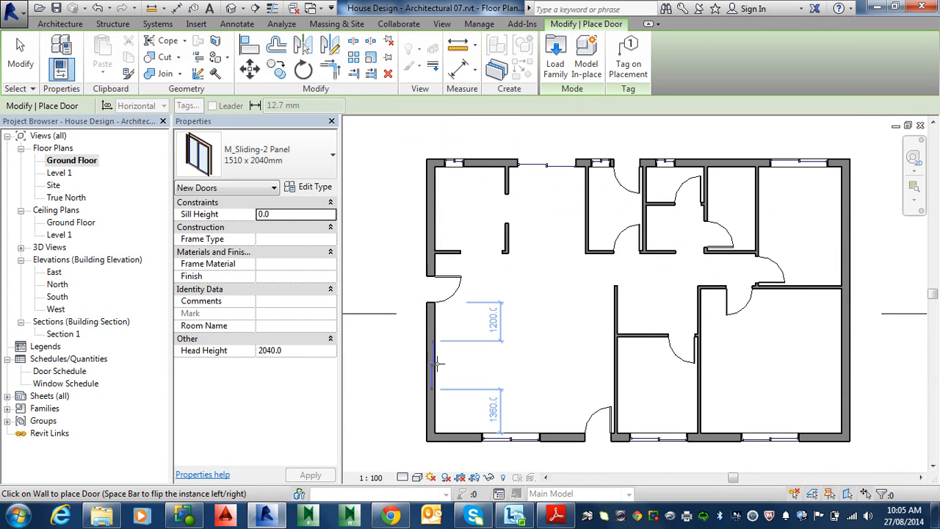
left_click(452, 380)
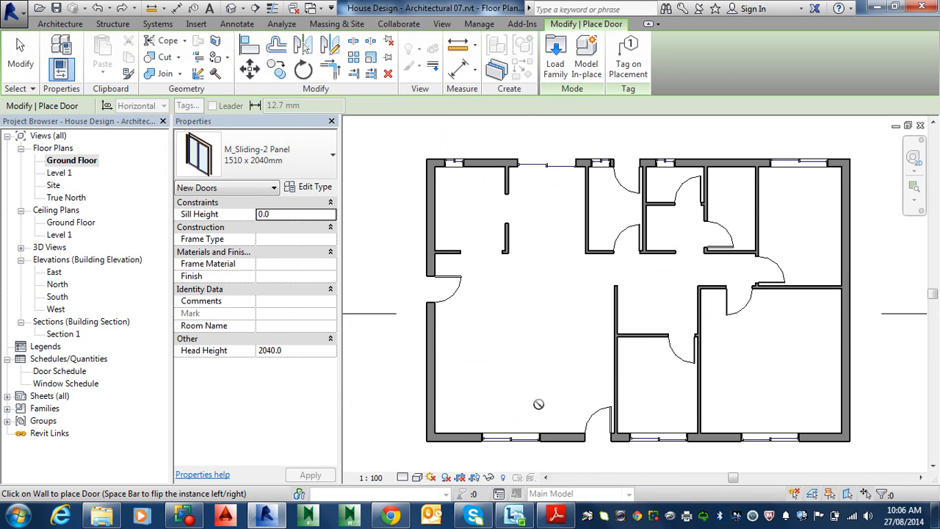
scroll(538, 404, "up", 2)
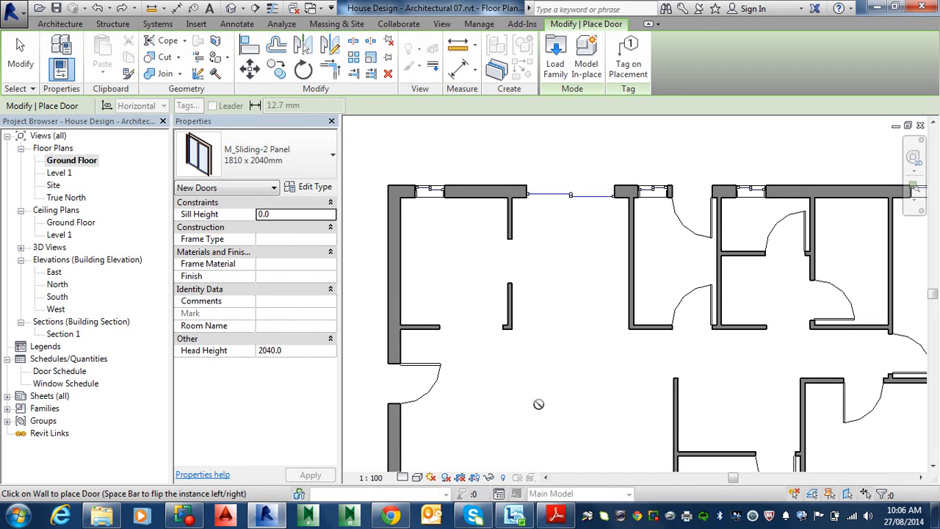
Open Load Family again and expand its folder path list to check the library location.
key("alt")
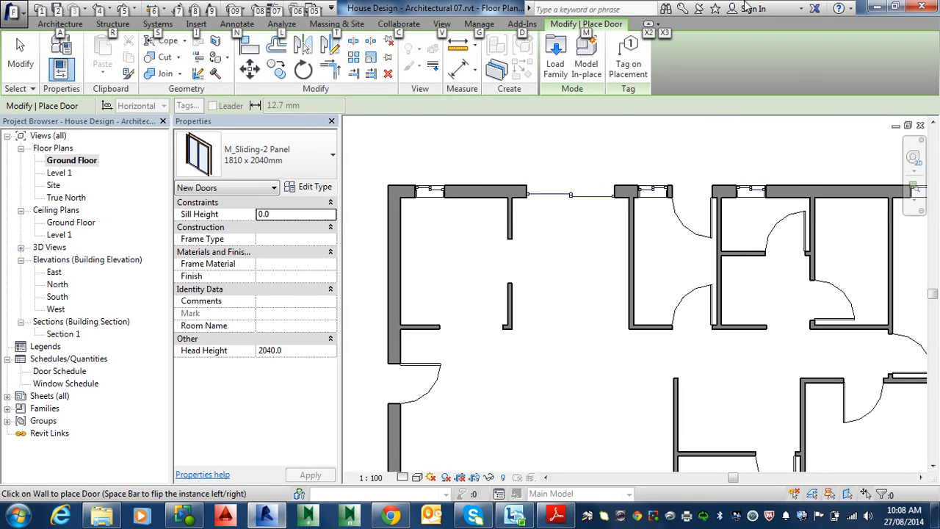
left_click(484, 11)
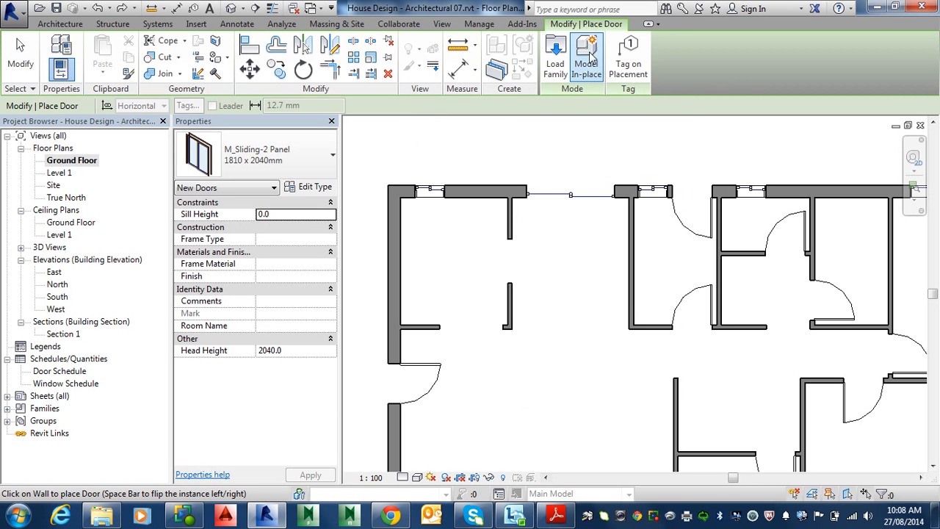
left_click(556, 64)
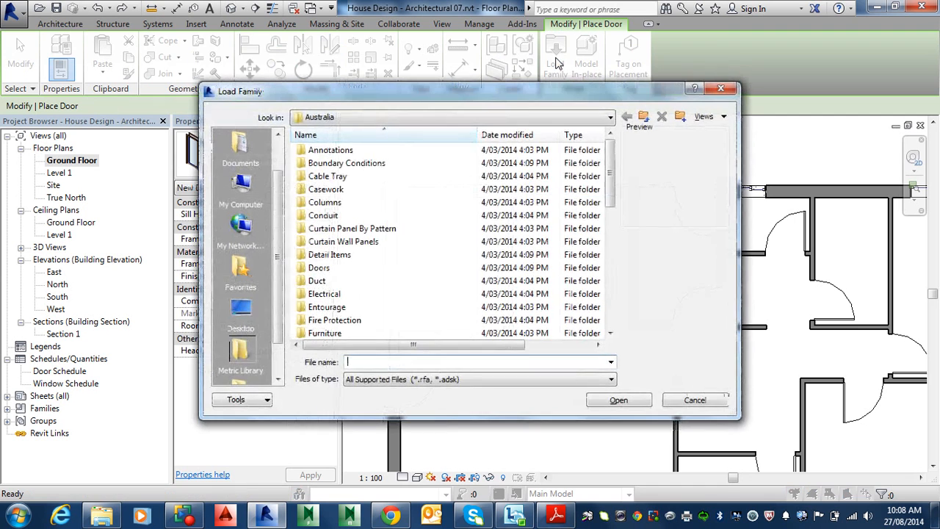
left_click(426, 118)
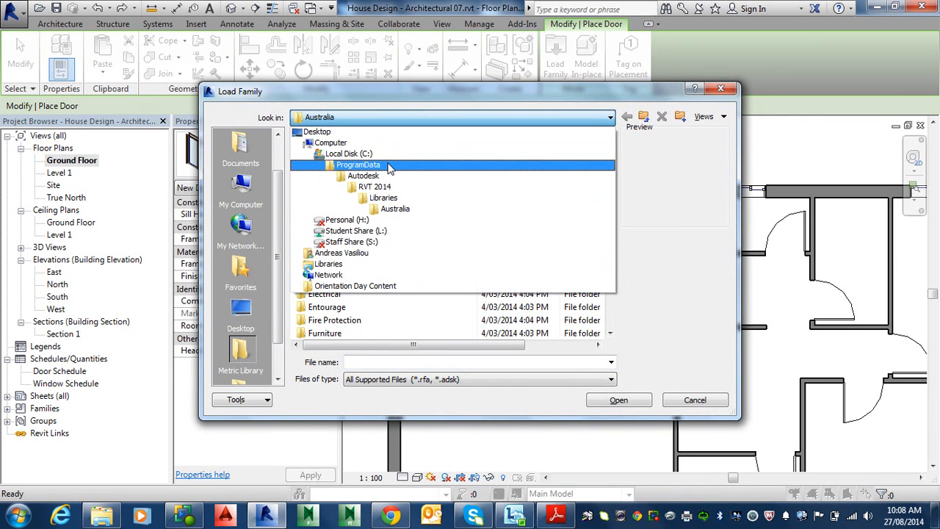
Switch to File Explorer, browse to C:\ProgramData\Autodesk\RVT 2014\Libraries and select the US Metric folder.
key("super+e")
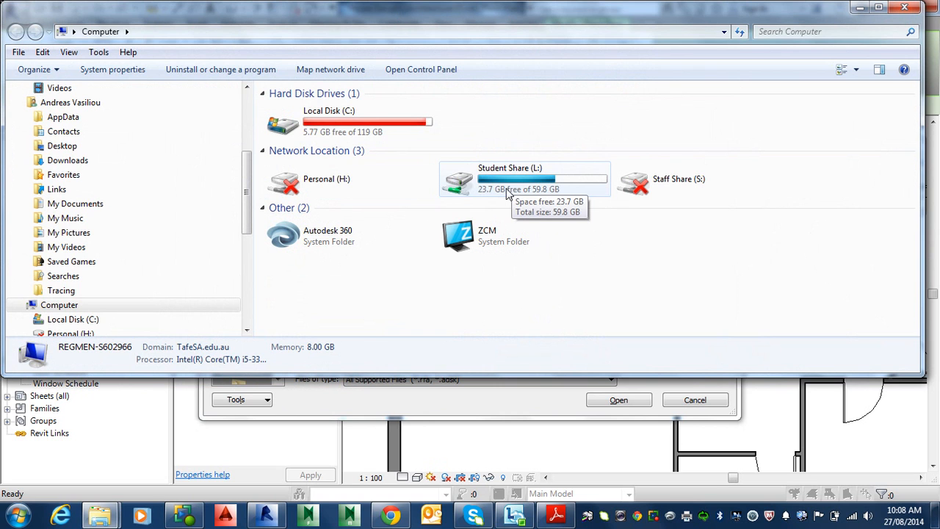
left_click(327, 118)
double_click(327, 117)
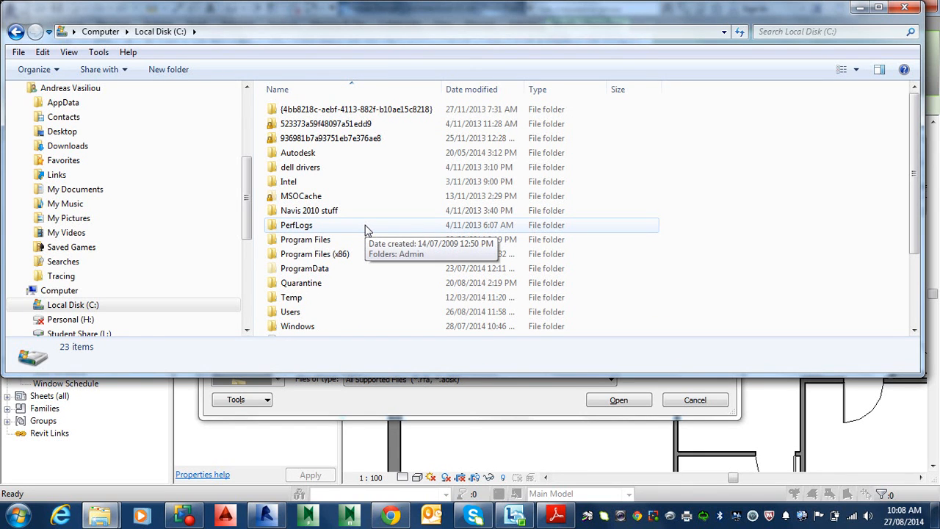
double_click(328, 270)
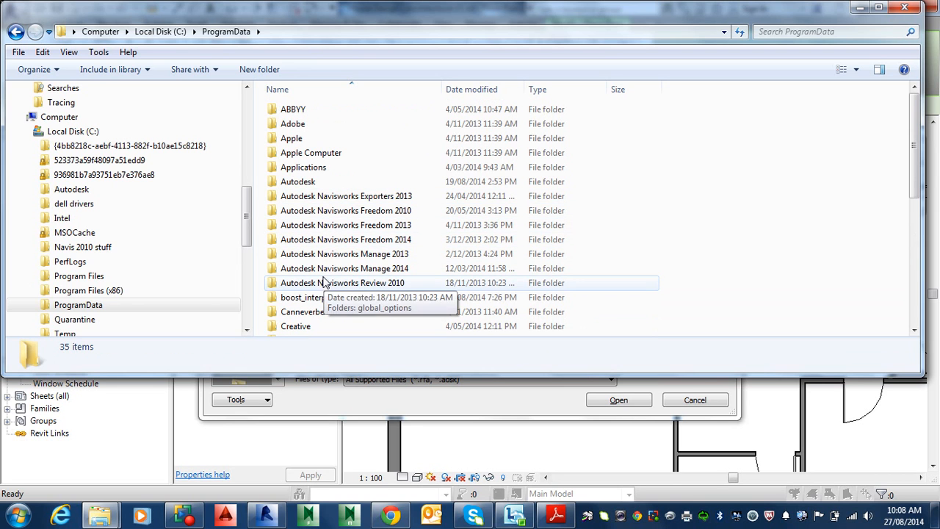
double_click(307, 182)
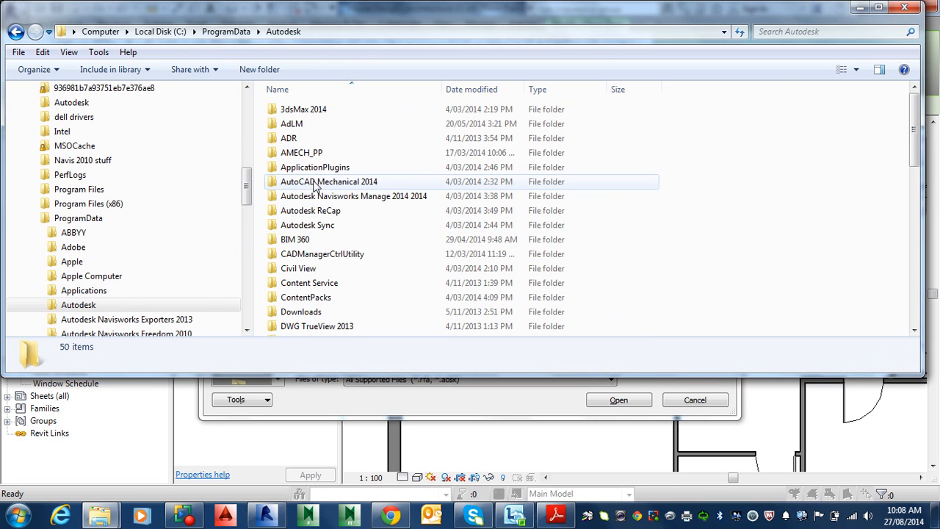
scroll(312, 273, "down", 10)
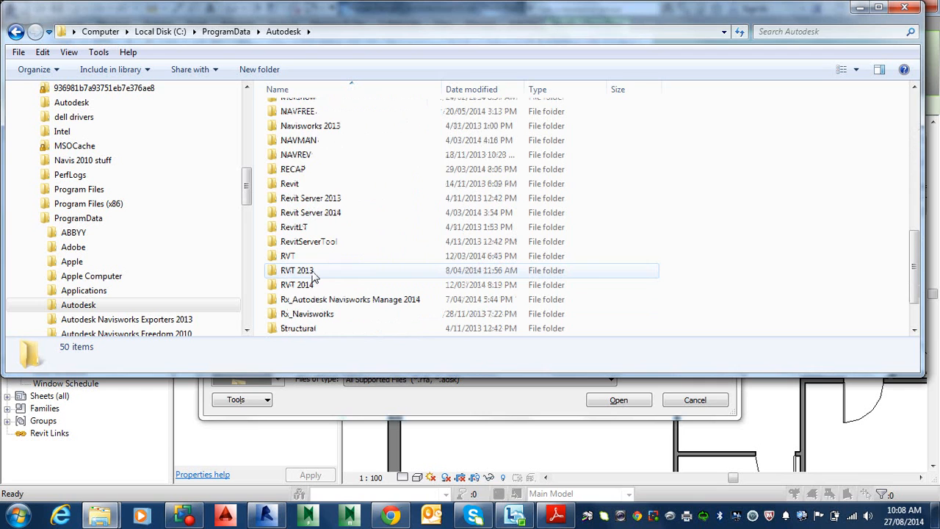
double_click(314, 287)
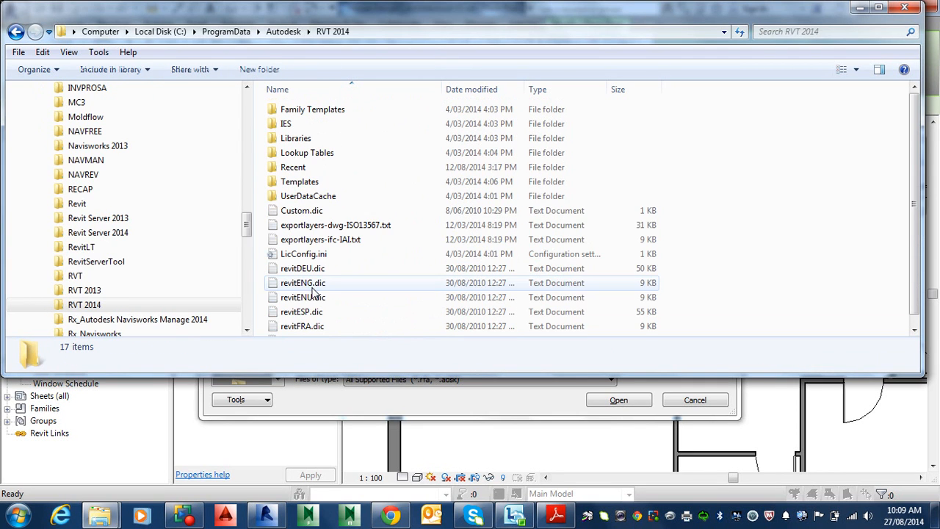
double_click(301, 139)
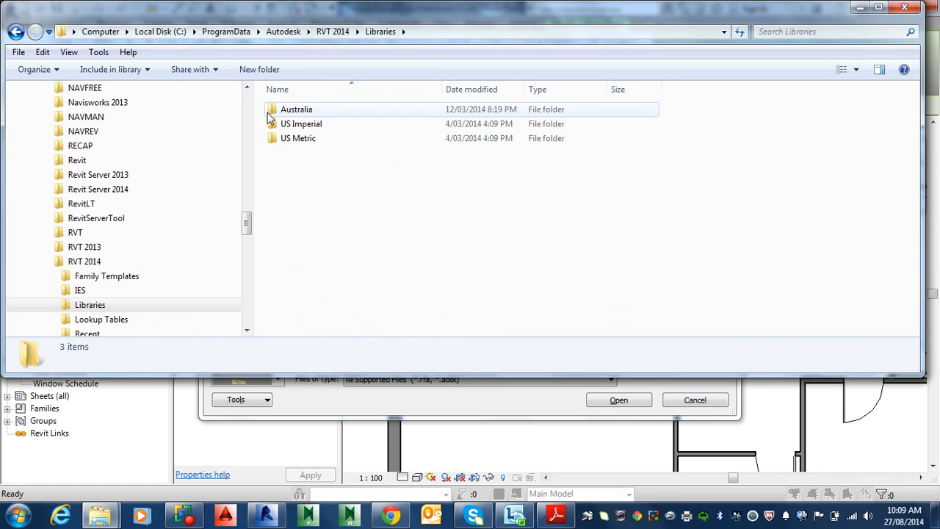
left_click(310, 141)
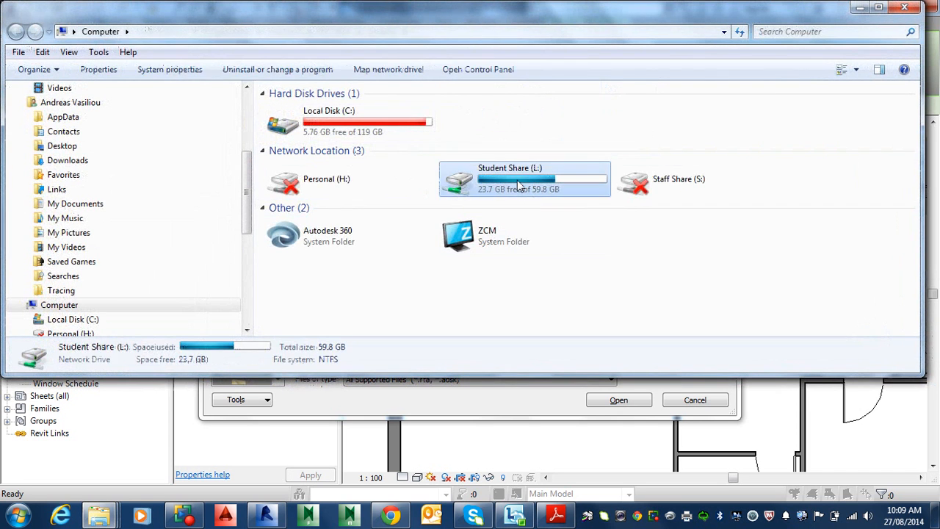
Paste the US Metric folder into the CPPBDN5013A & MEM30033A - Collaborate & Revit folder on Student Share (L:).
double_click(518, 185)
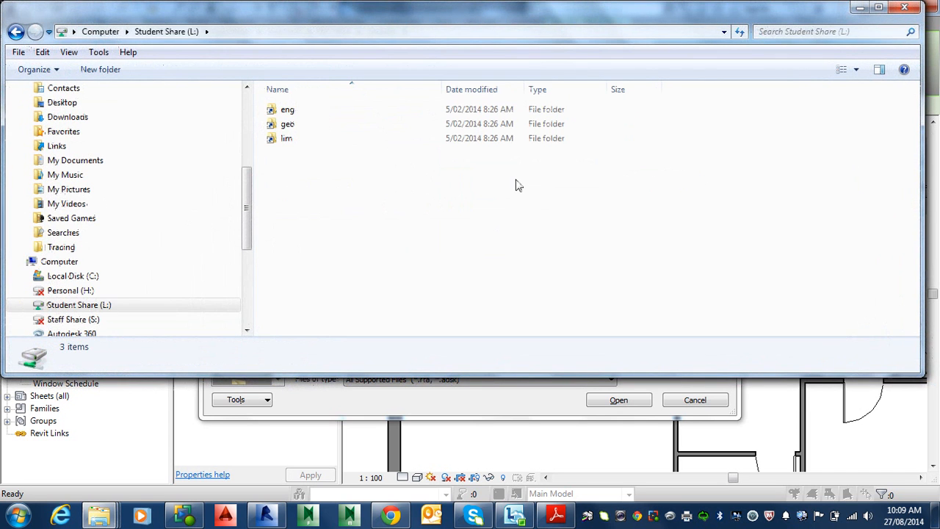
double_click(281, 110)
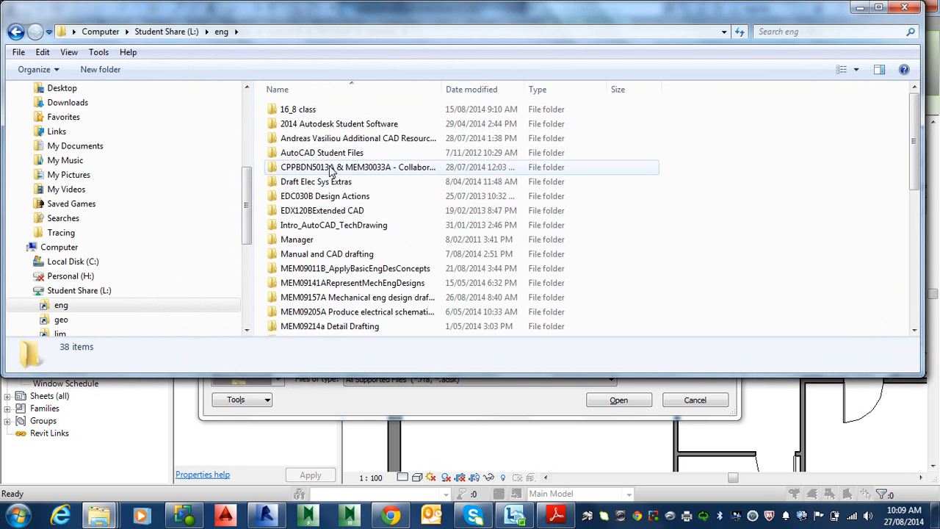
double_click(331, 169)
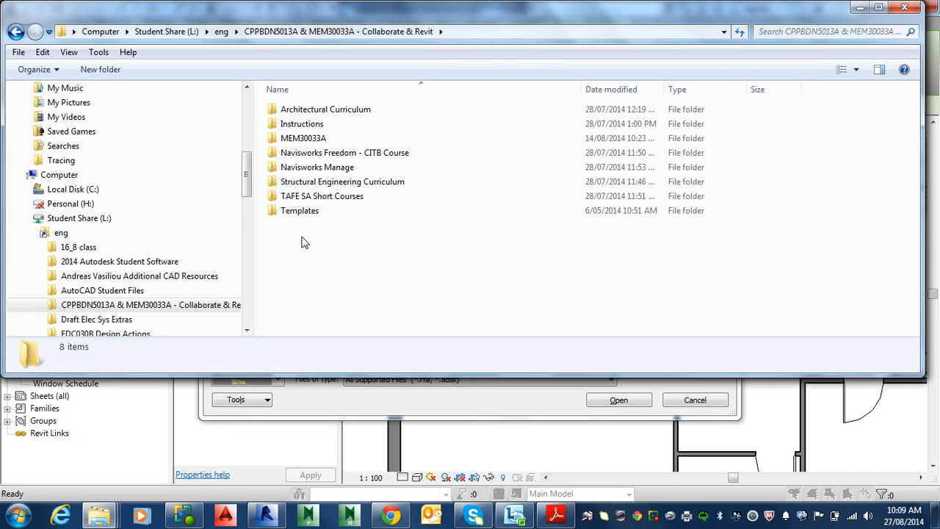
key("ctrl+v")
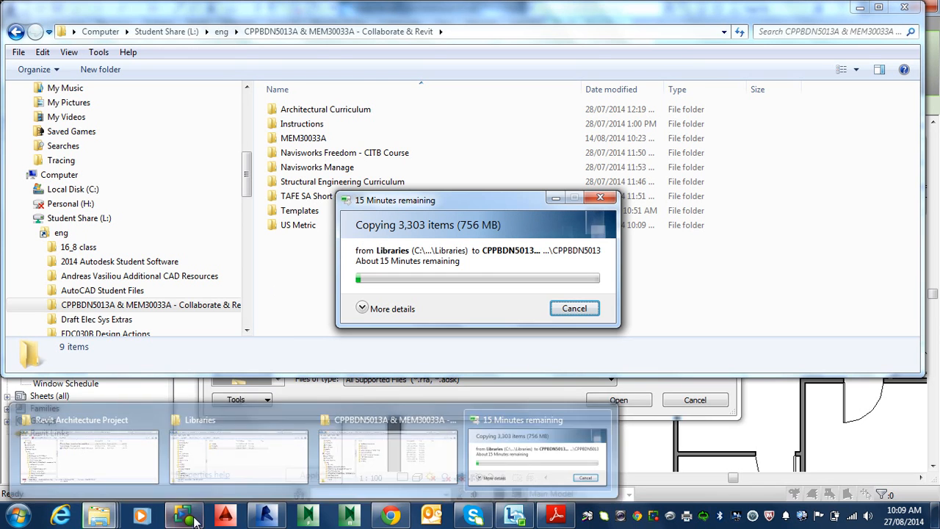
Open Add or Remove Features for Autodesk Revit 2014 from Control Panel's Programs and Features to review installed content packs.
left_click(24, 520)
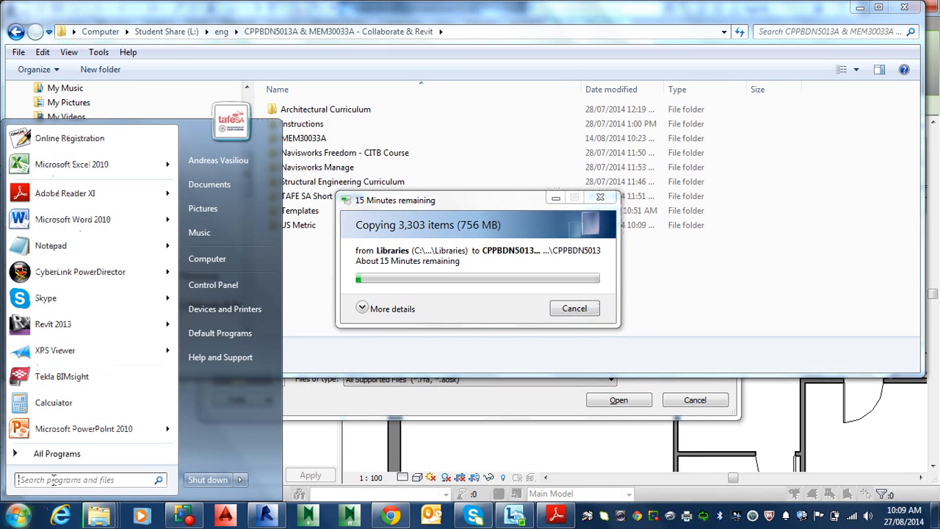
left_click(222, 287)
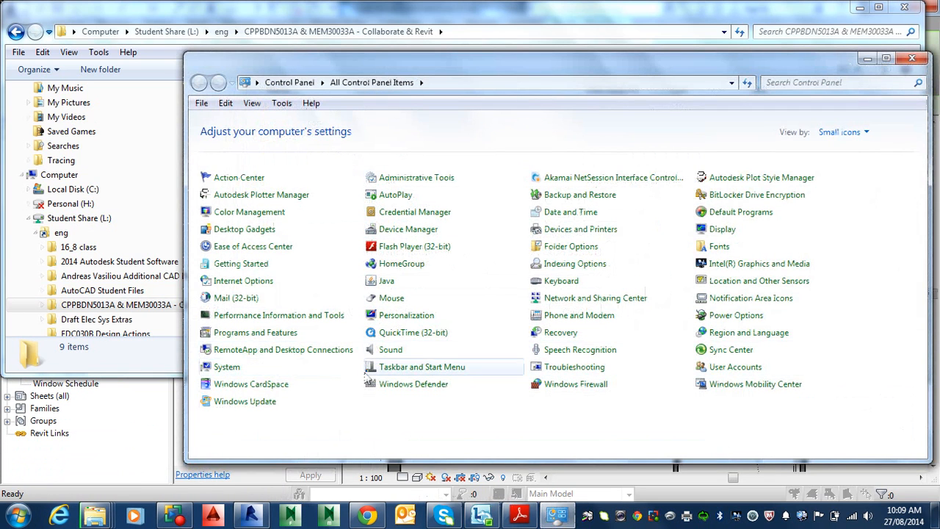
left_click(273, 334)
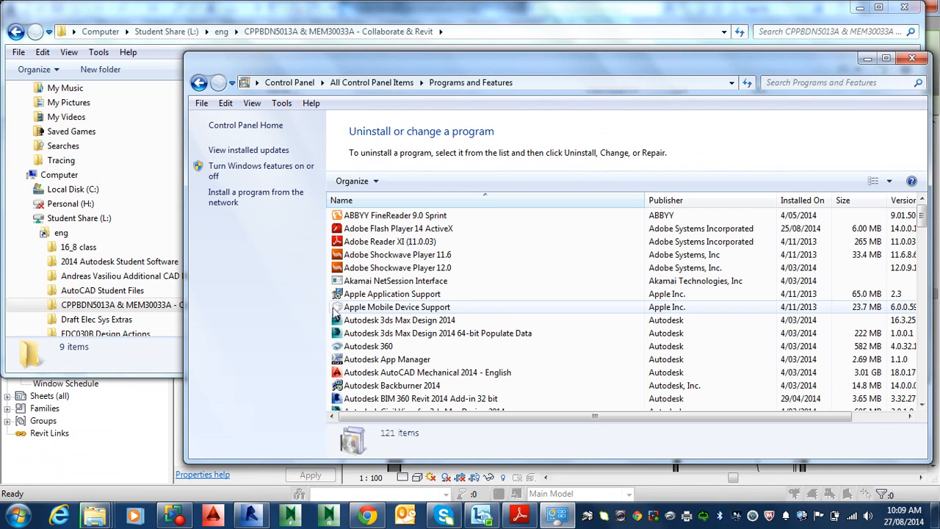
left_click(383, 359)
scroll(380, 360, "down", 15)
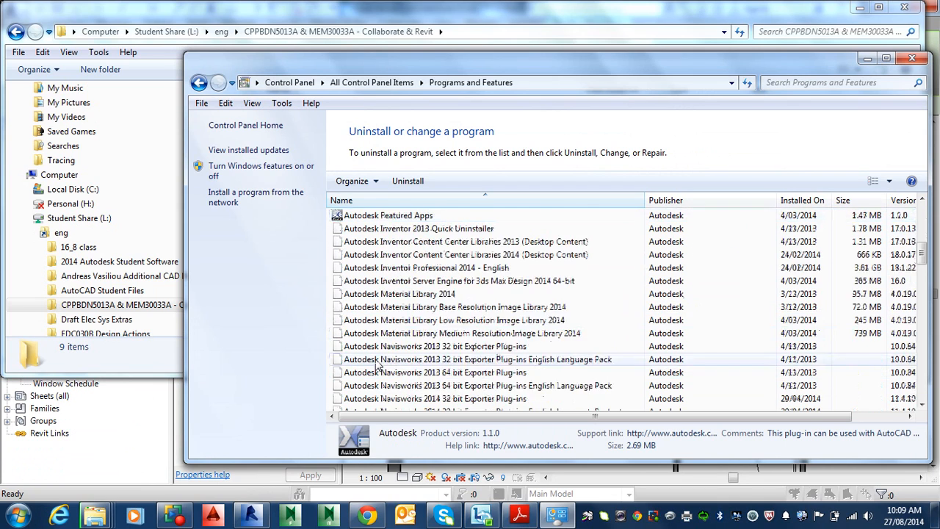
scroll(377, 365, "up", 2)
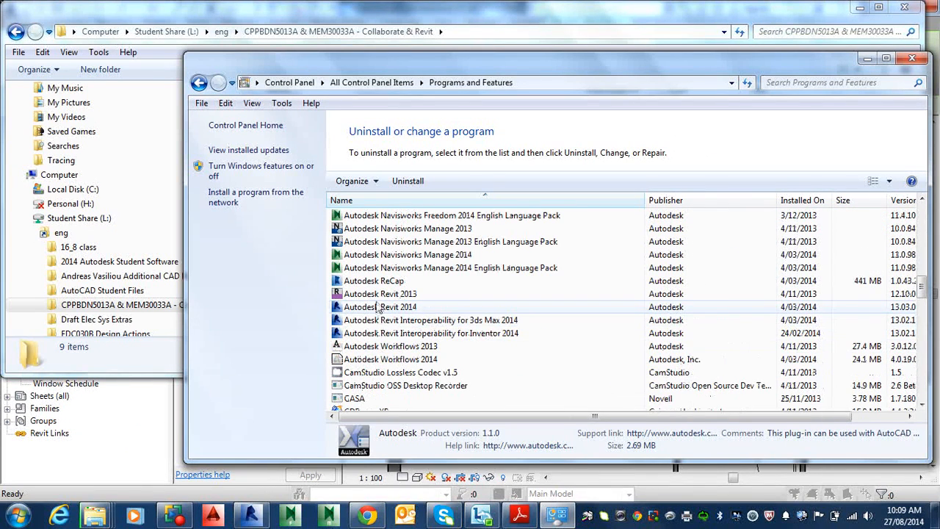
left_click(376, 308)
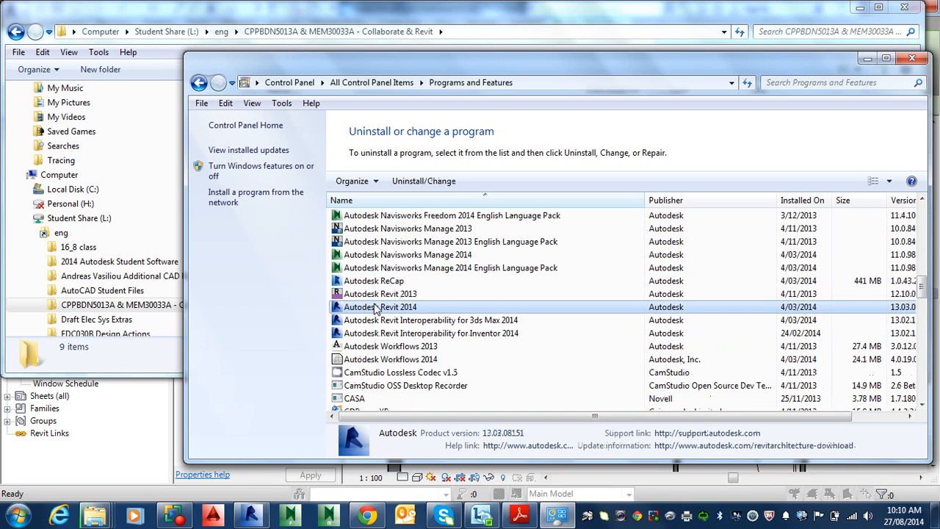
left_click(406, 186)
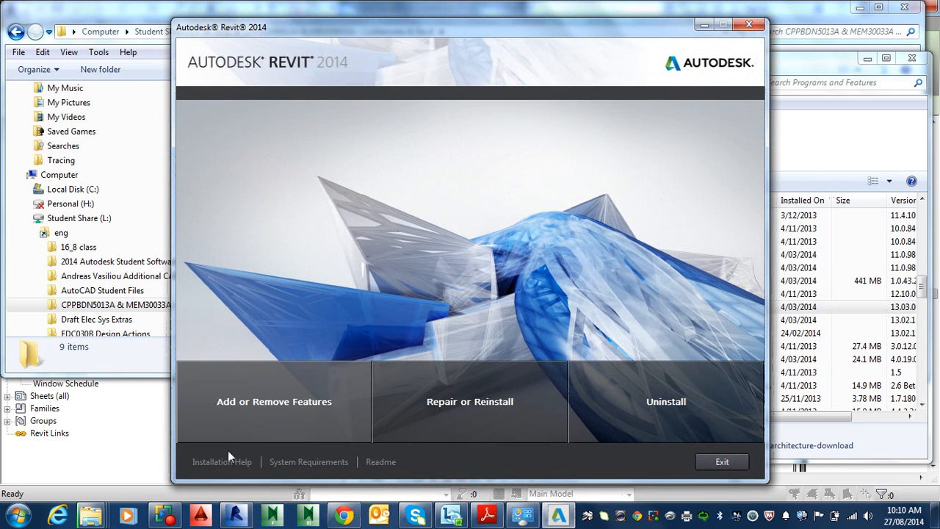
left_click(249, 408)
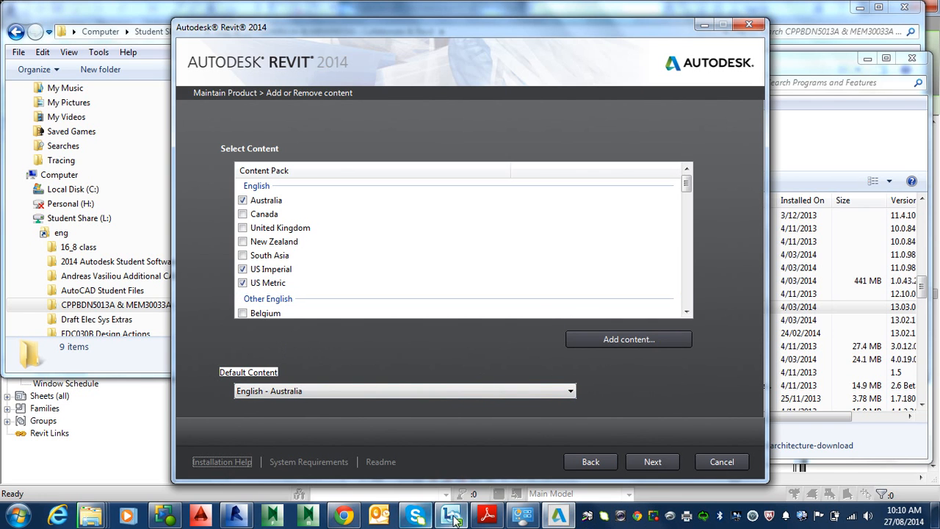
Check the Load Family folder path shown in the PDF notes, then return to the Revit Load Family dialog.
left_click(491, 519)
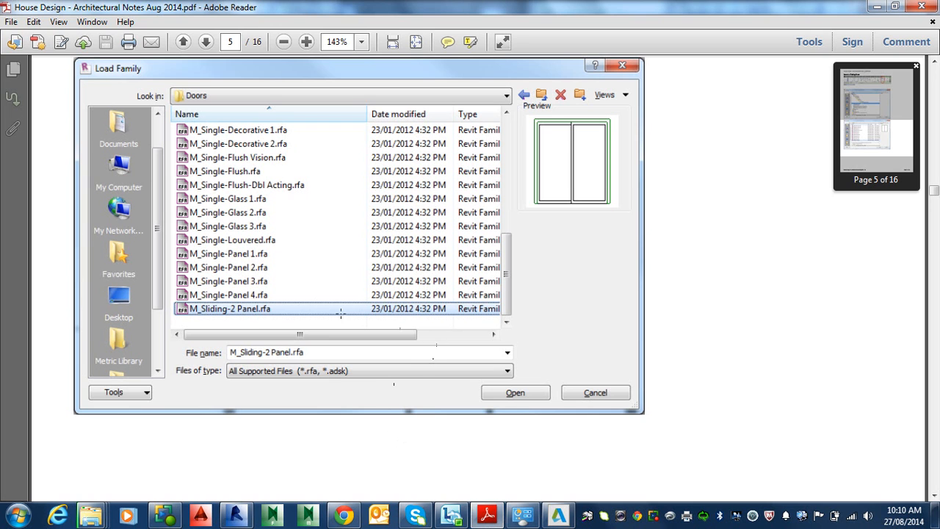
scroll(470, 279, "up", 10)
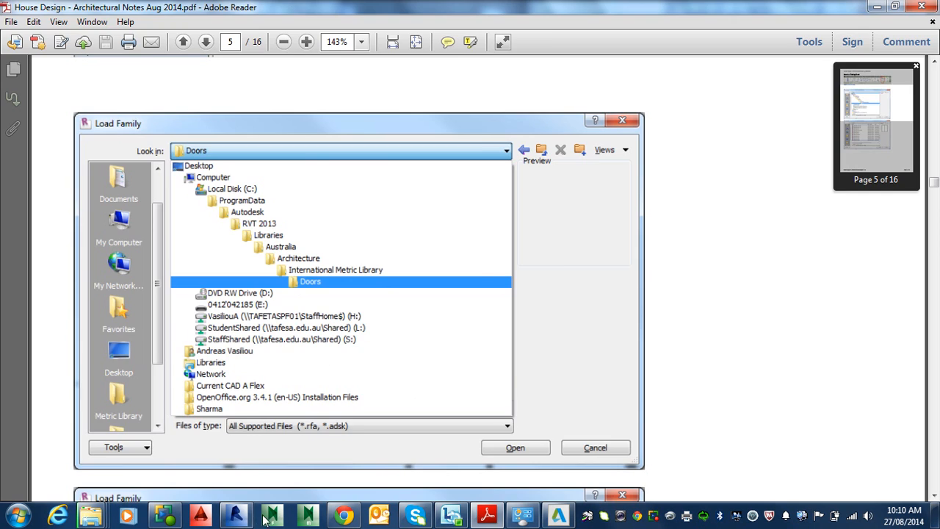
left_click(238, 516)
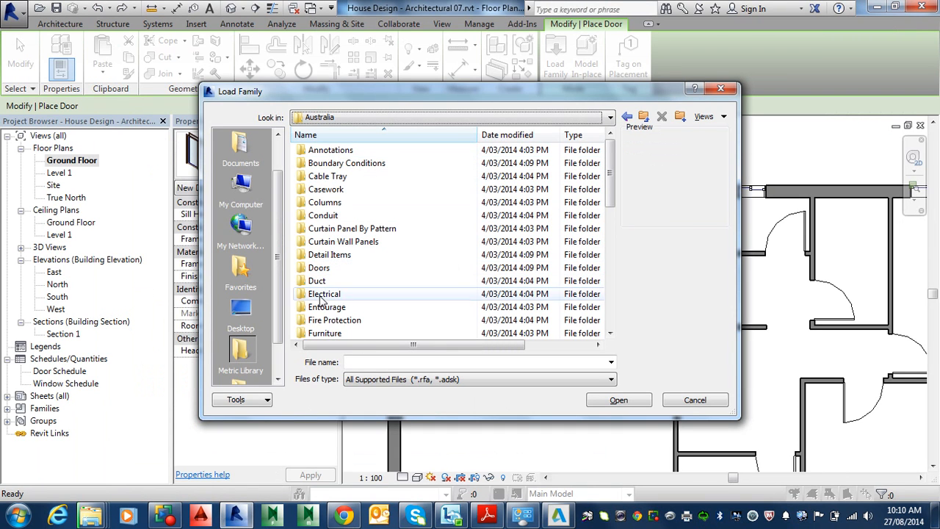
Browse the Load Family dialog up to the Libraries folder, then into US Metric and its Doors folder.
left_click(321, 308)
scroll(323, 318, "down", 3)
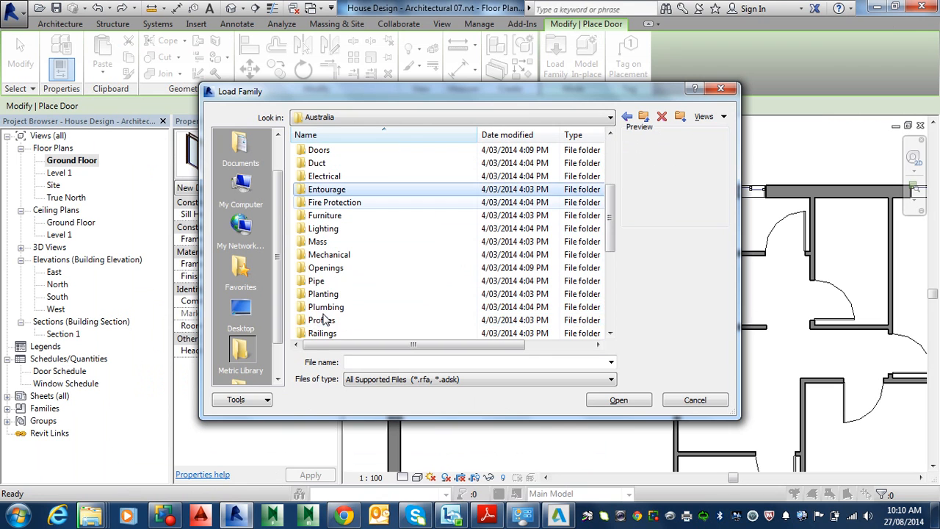
left_click(430, 118)
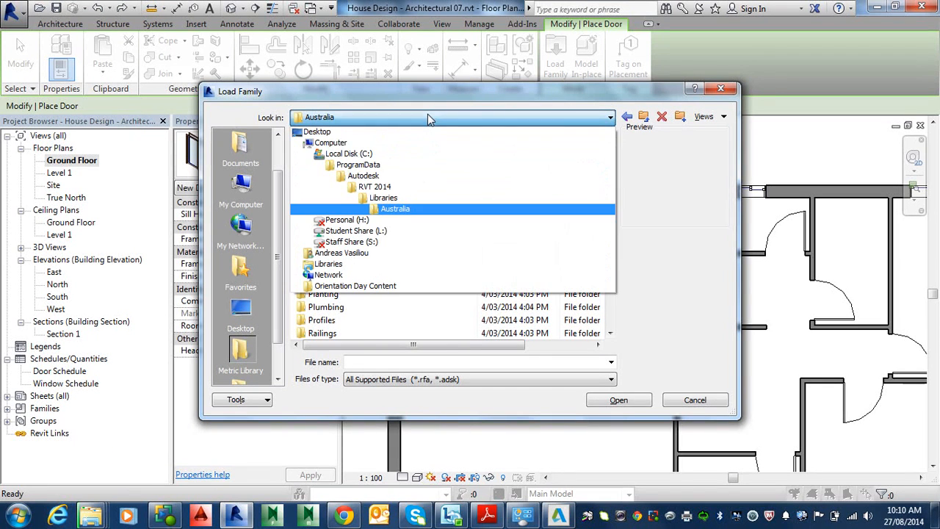
left_click(398, 202)
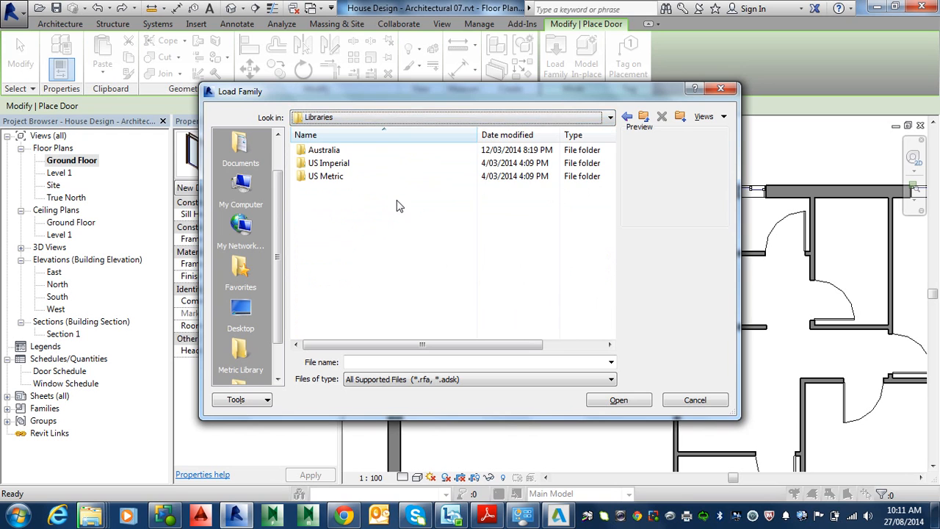
double_click(328, 178)
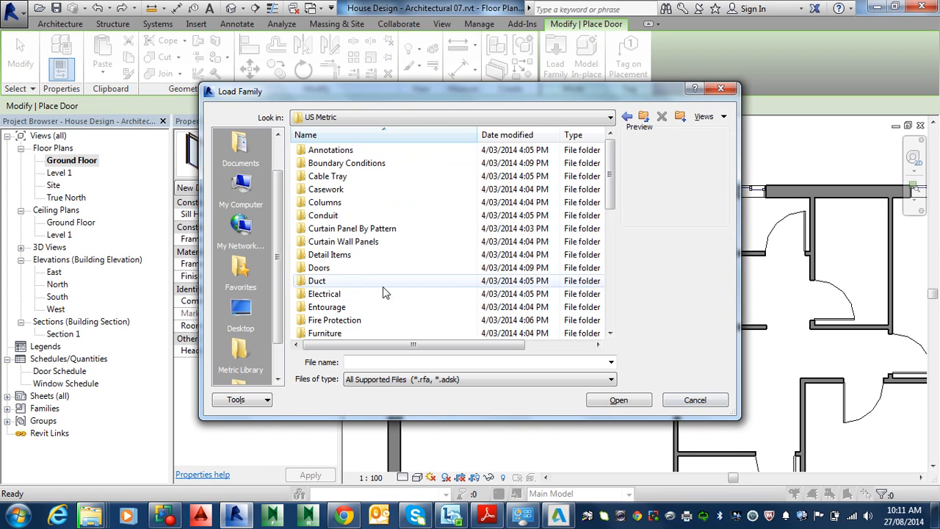
left_click(371, 268)
double_click(373, 269)
scroll(379, 287, "down", 6)
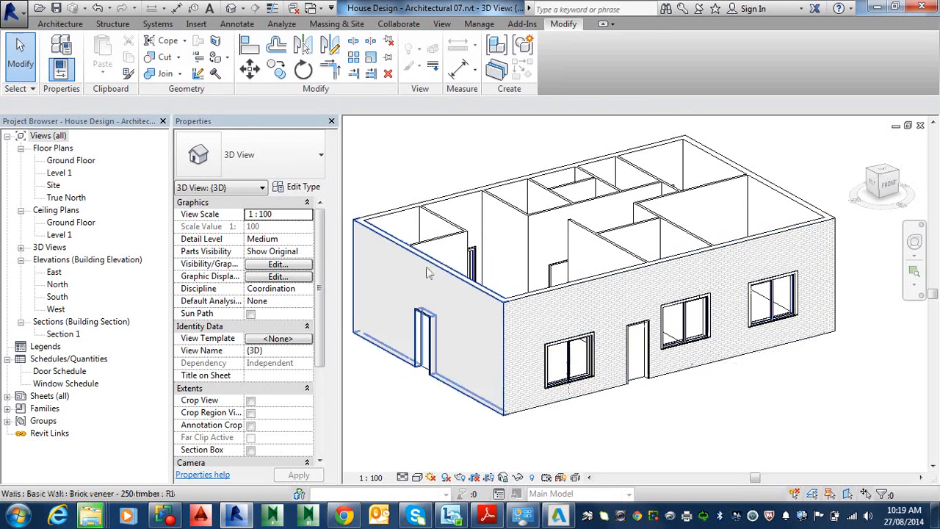
Switch to the default 3D view, orbit to the back of the house and select the sliding door to inspect it.
double_click(87, 162)
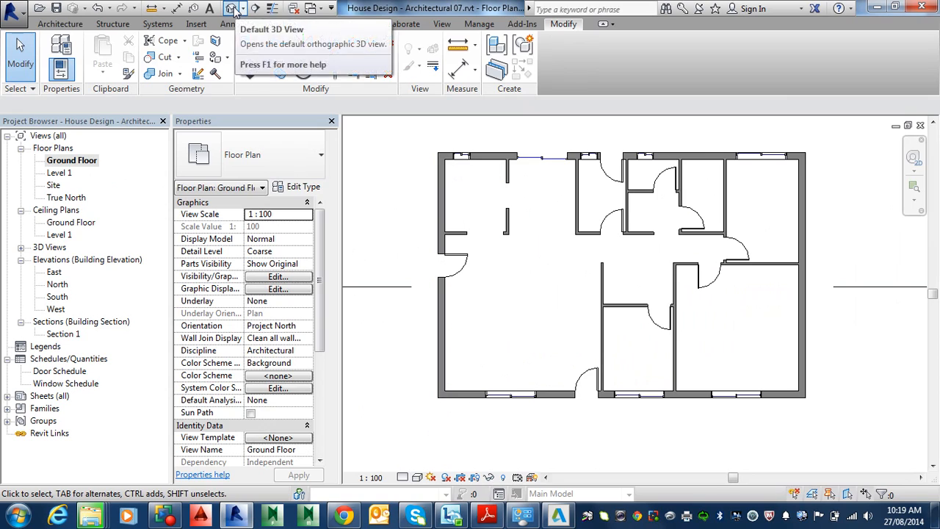
left_click(230, 8)
middle_click_drag(441, 280, 709, 283, "shift")
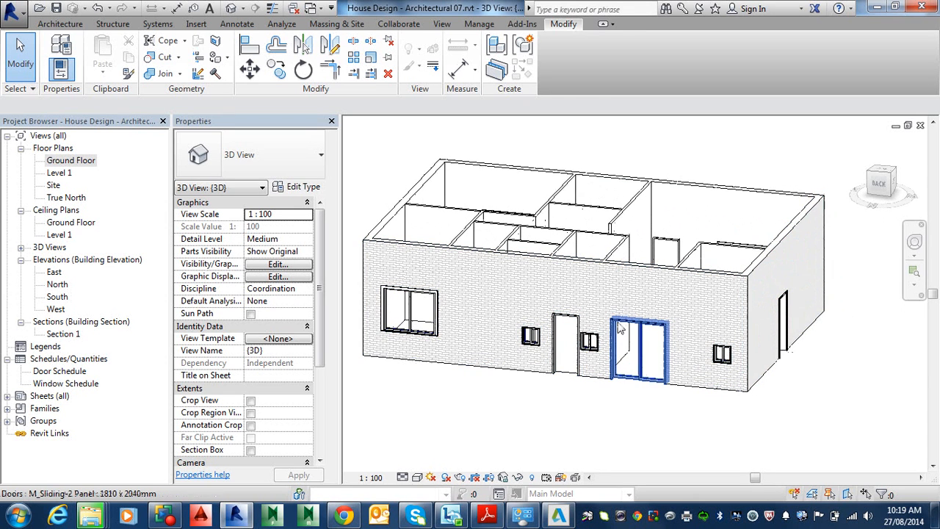
left_click(620, 329)
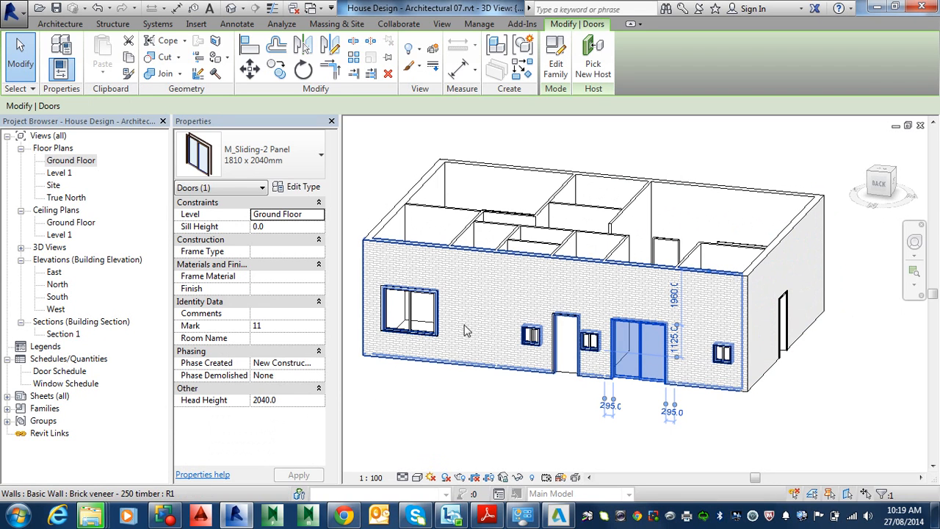
left_click(415, 296)
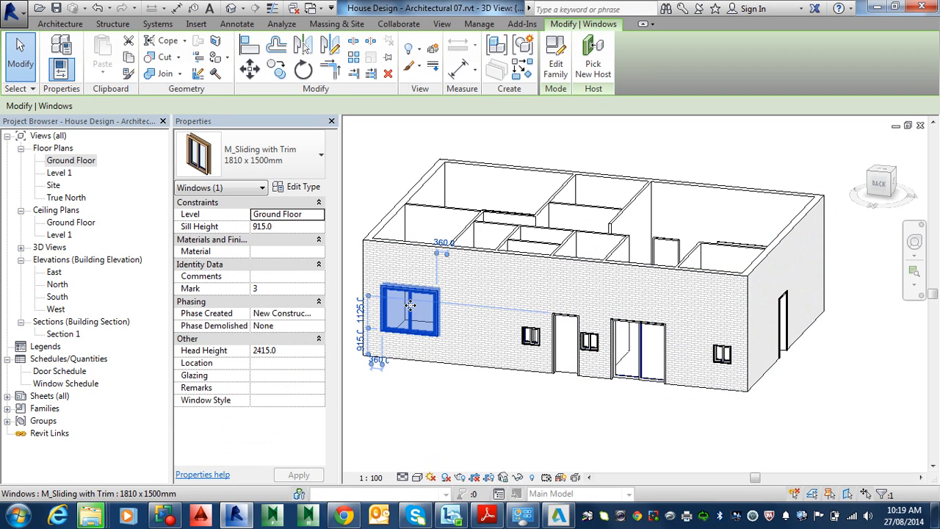
left_click(294, 352)
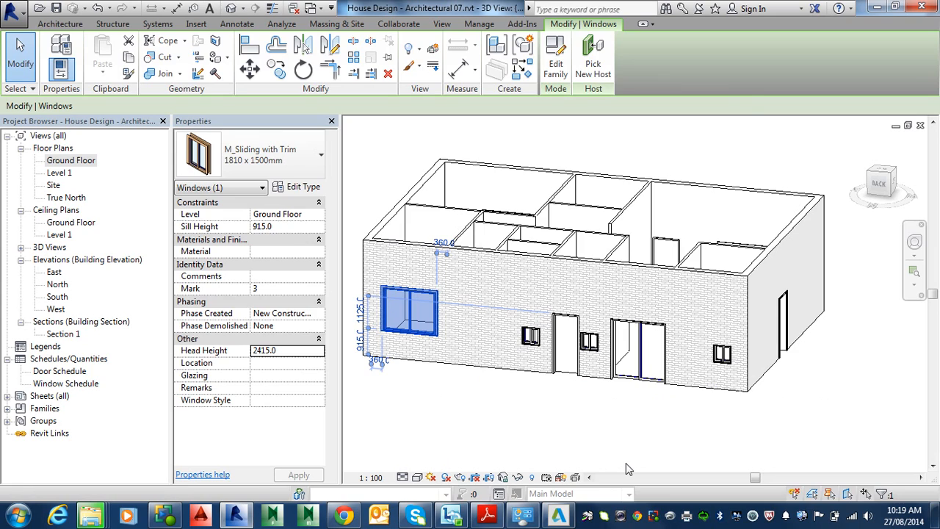
key("l")
key("f")
key("Escape")
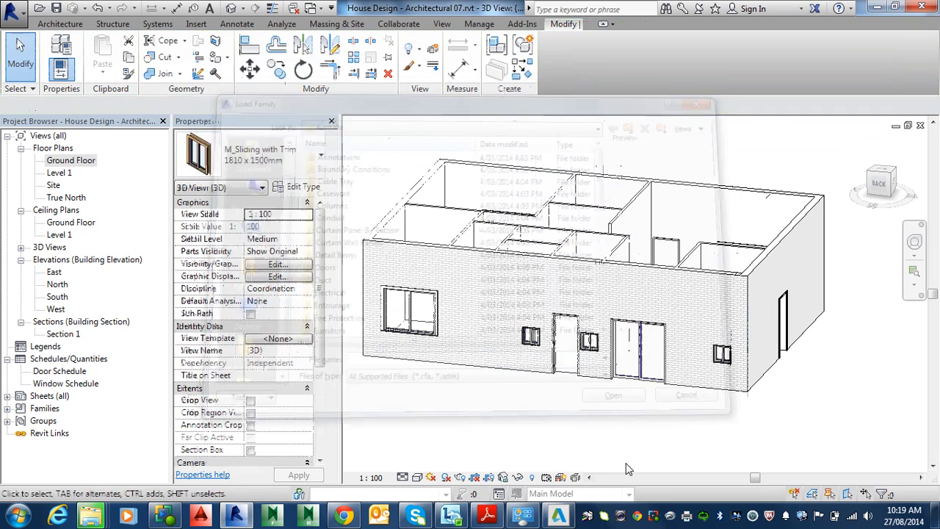
Set the large back window's head height to 2080 mm and apply it.
left_click(435, 299)
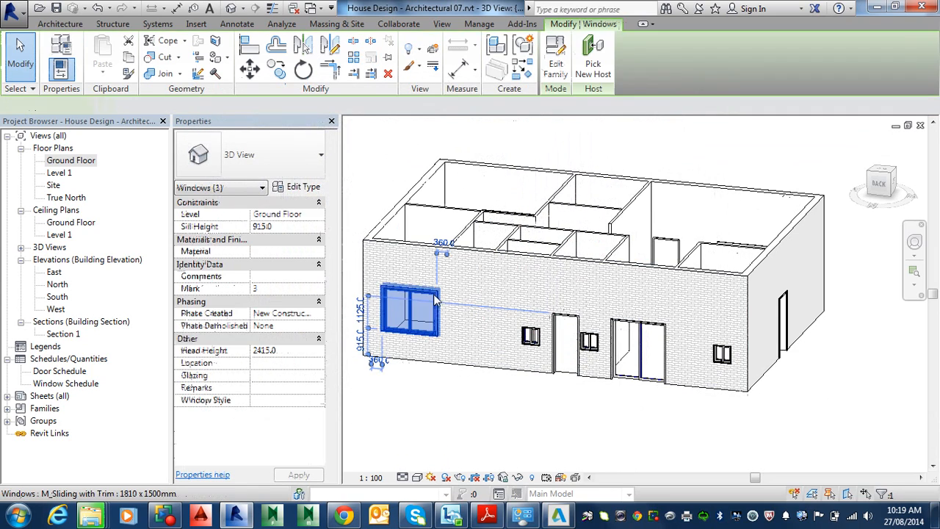
left_click(278, 350)
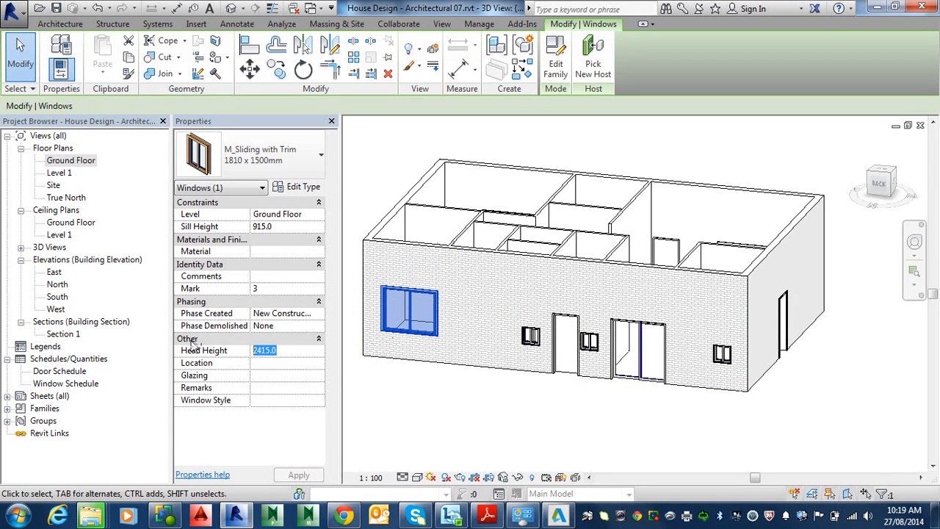
key("Num_Lock")
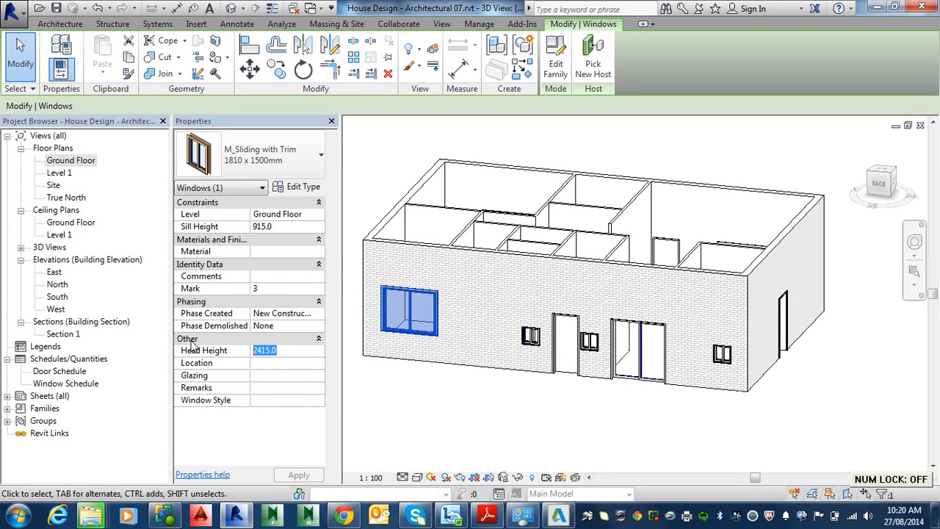
key("Tab")
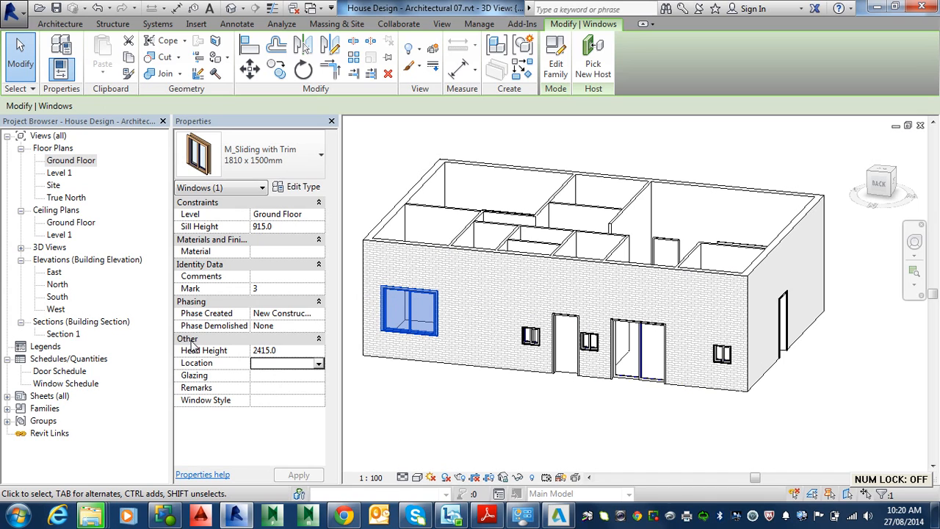
left_click(284, 350)
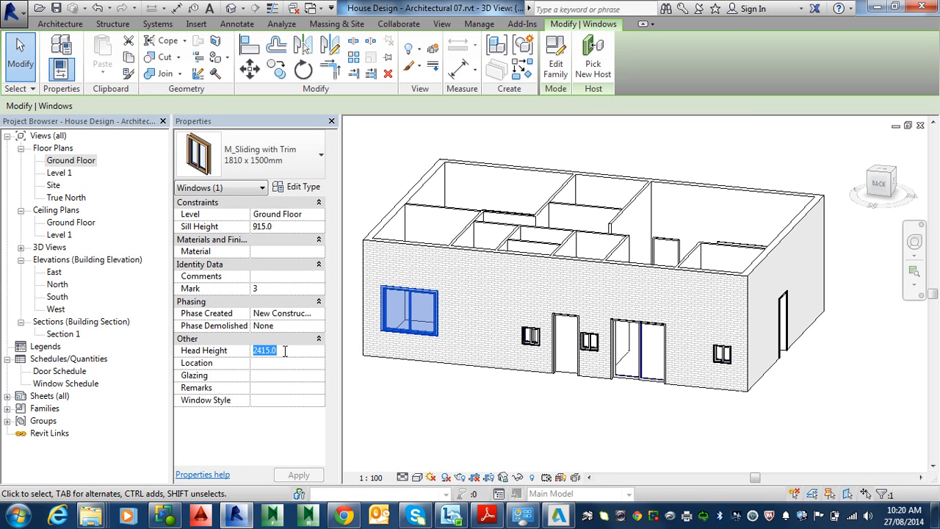
key("Num_Lock")
type("20")
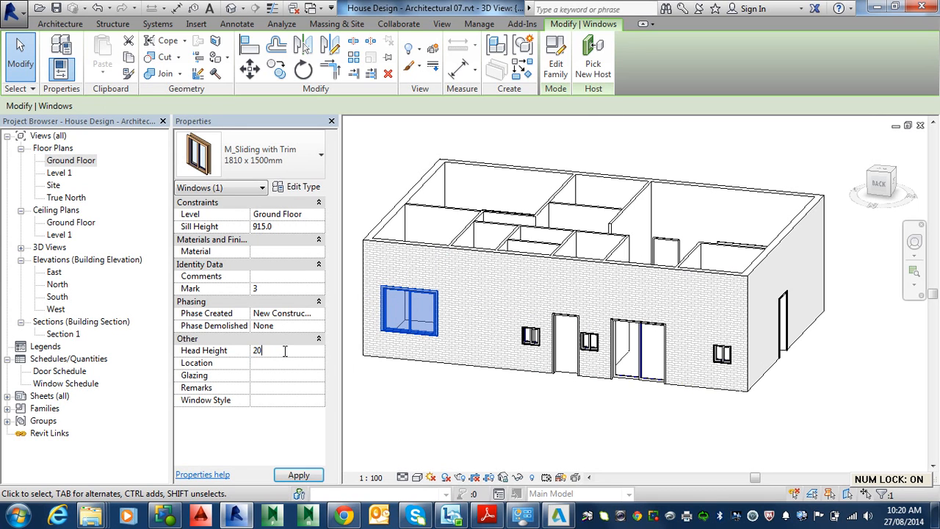
type("80")
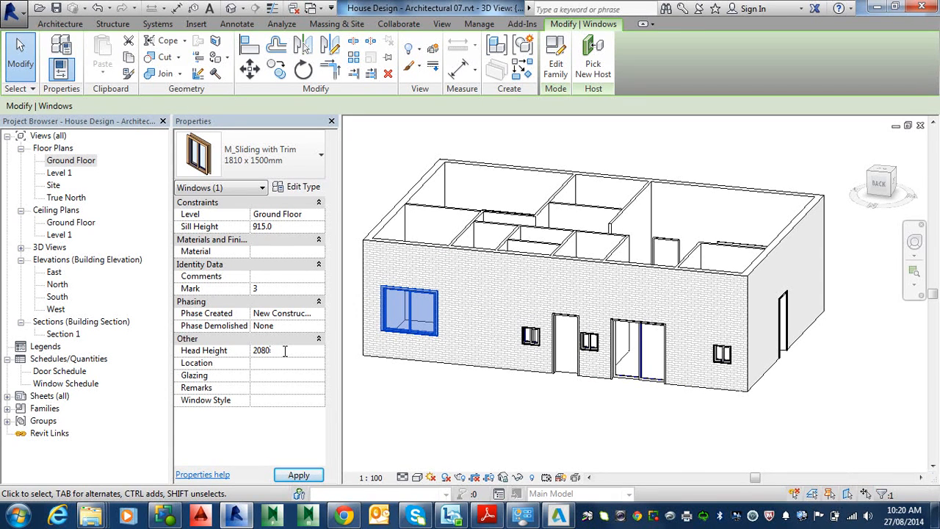
left_click(298, 475)
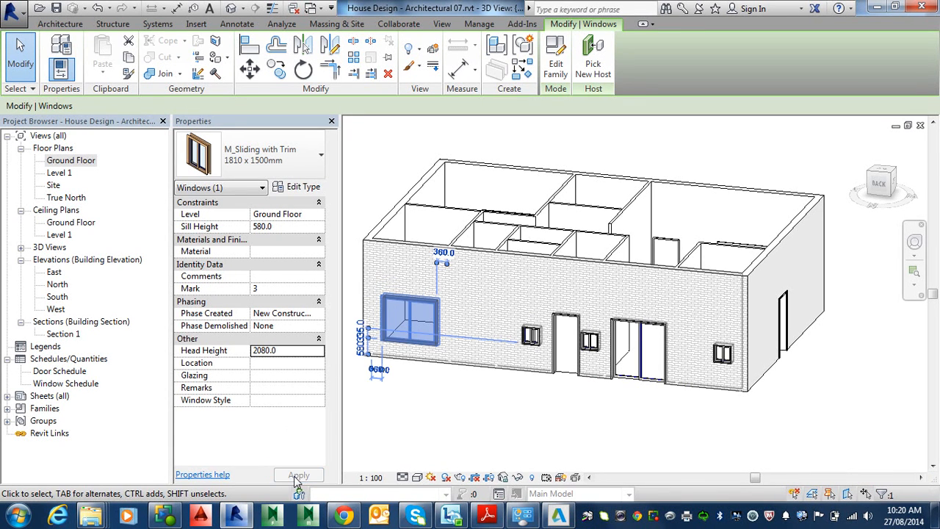
key("Escape")
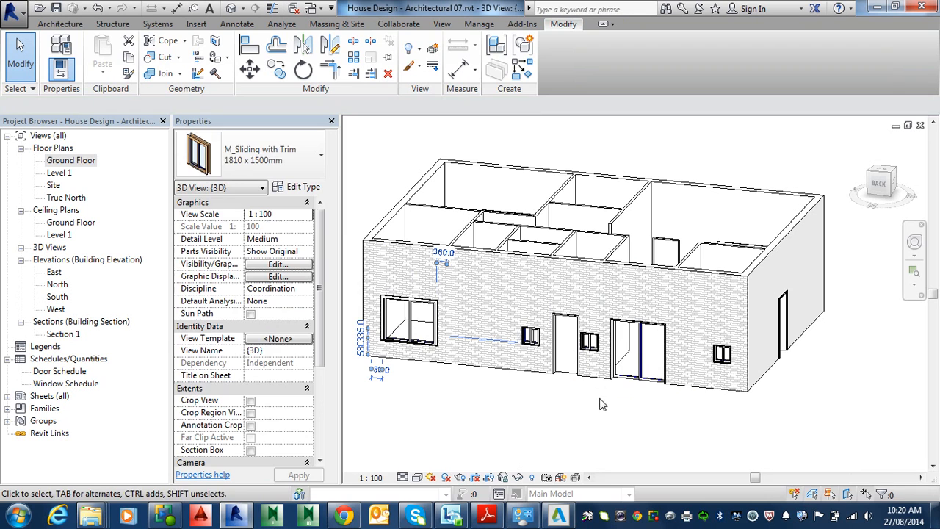
Select the three small back windows together and set their head height to 2080 mm.
left_click(532, 336)
left_click(589, 340, "ctrl")
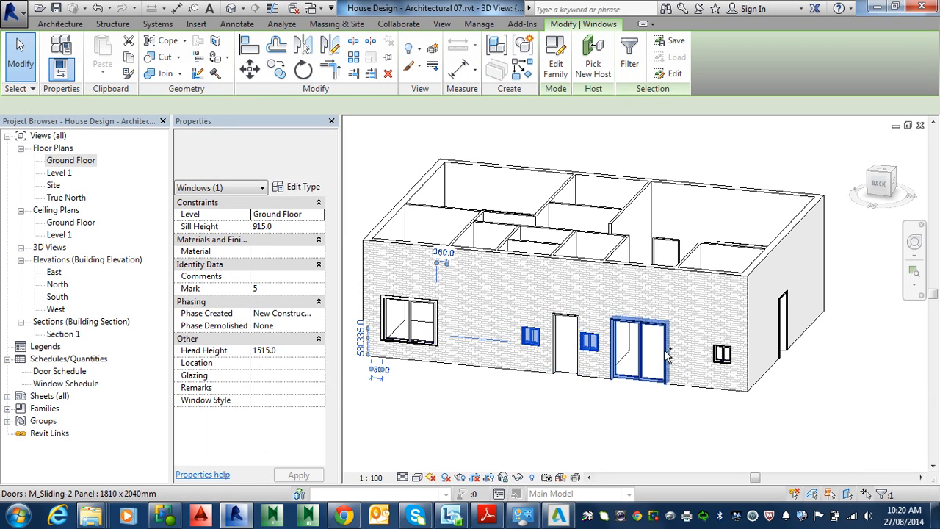
left_click(721, 354, "ctrl")
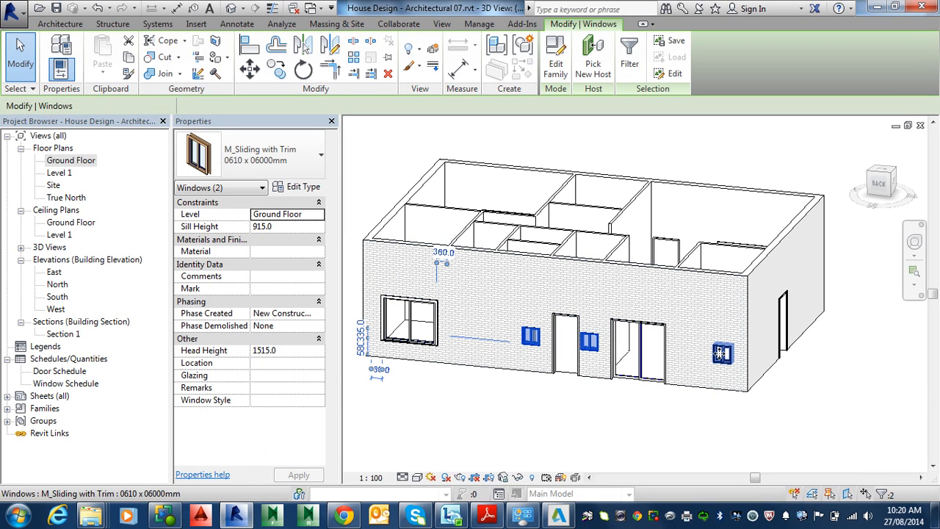
left_click(285, 351)
type("2080")
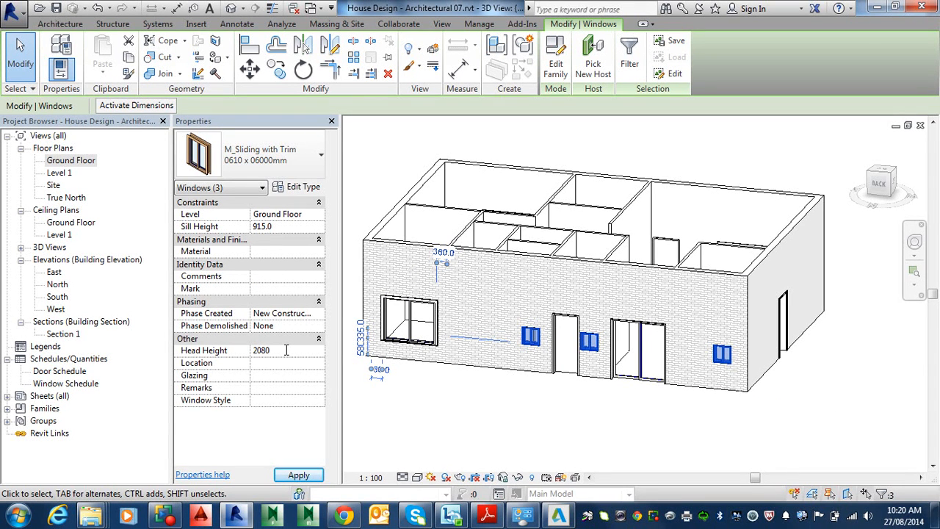
left_click(298, 475)
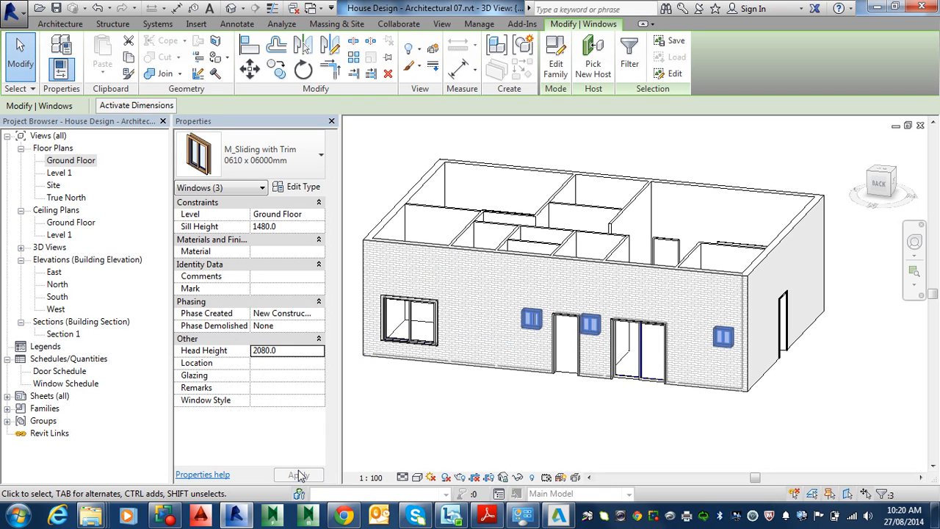
left_click(469, 421)
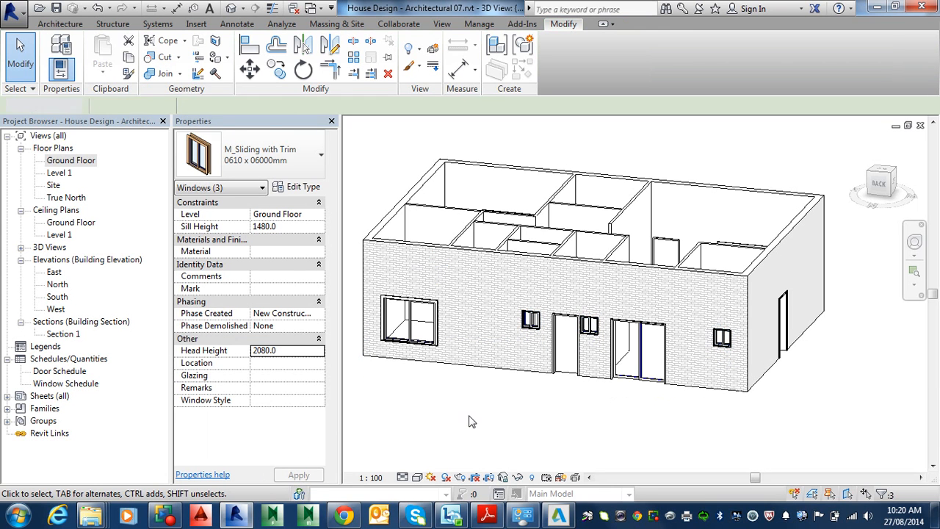
Orbit to the front of the house and set the middle and right front windows' head height to 2080 mm.
middle_click_drag(536, 378, 904, 389, "shift")
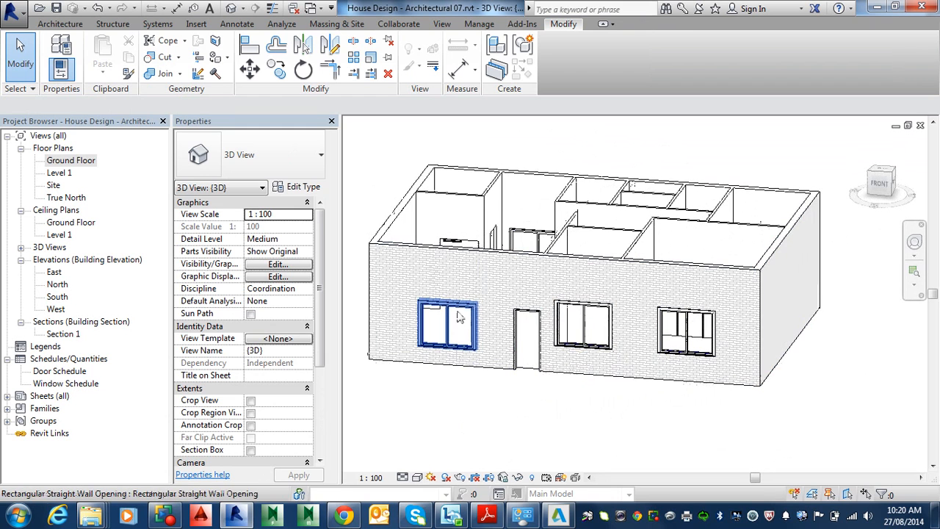
left_click(438, 338)
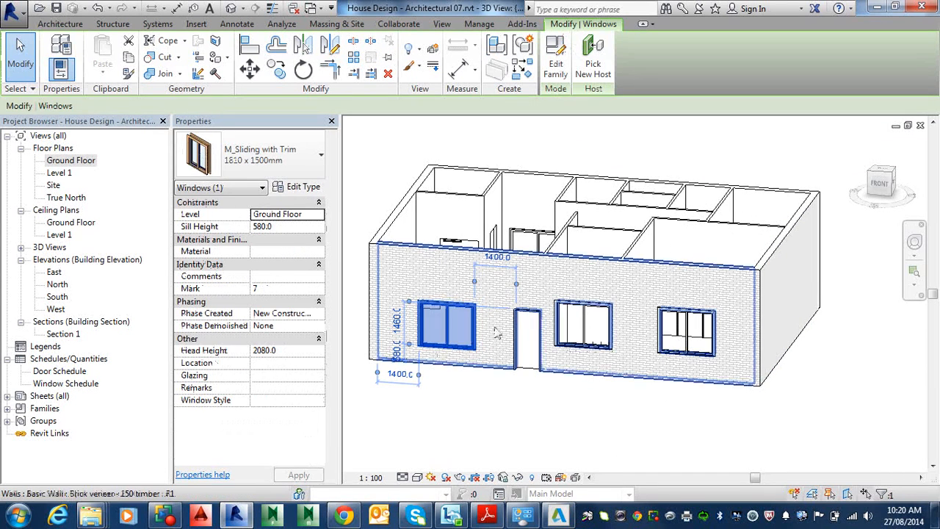
key("Escape")
left_click(594, 334)
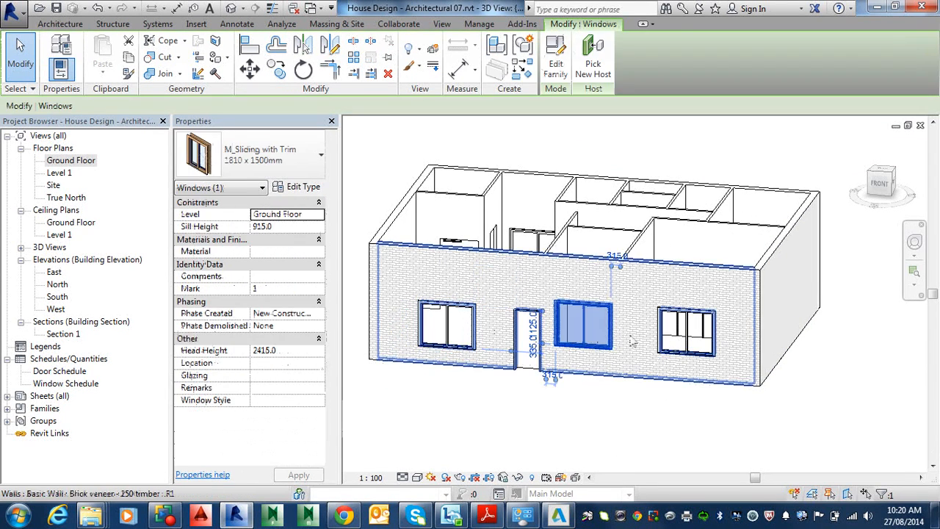
left_click(686, 330, "ctrl")
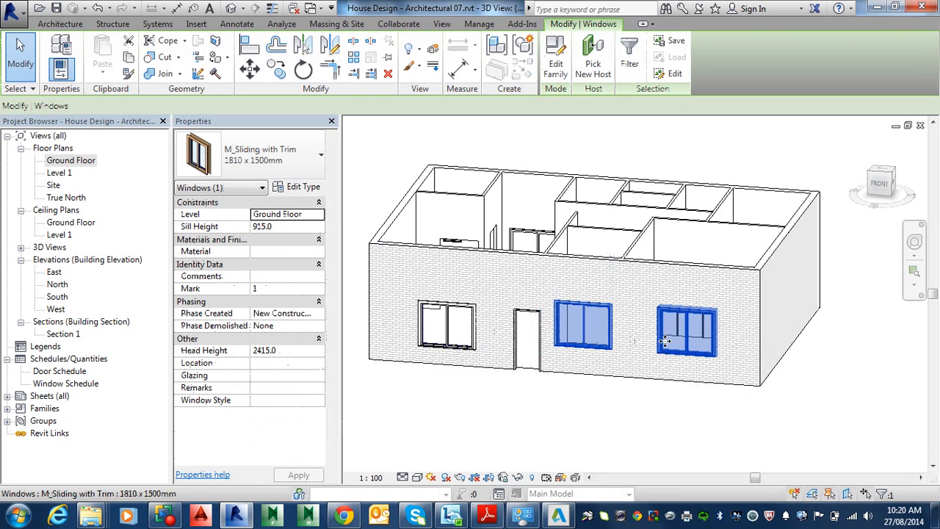
double_click(289, 351)
type("2080")
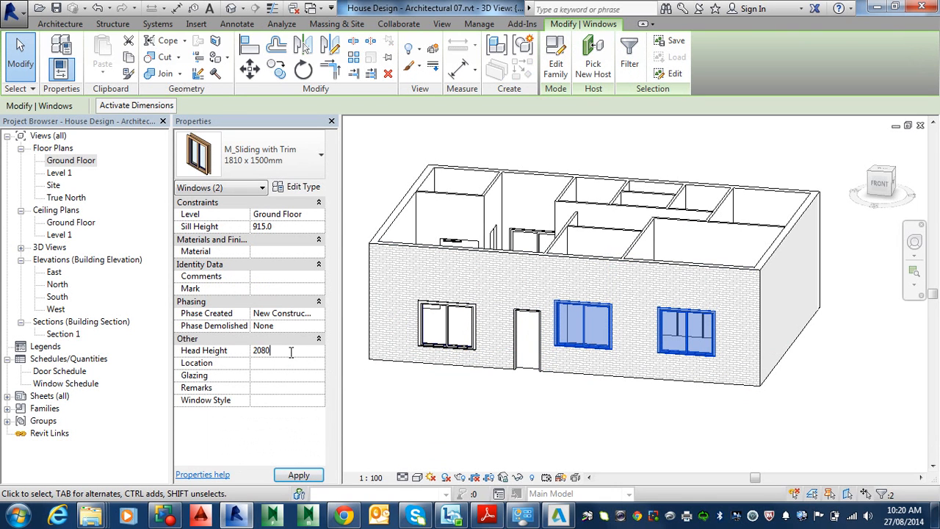
key("Return")
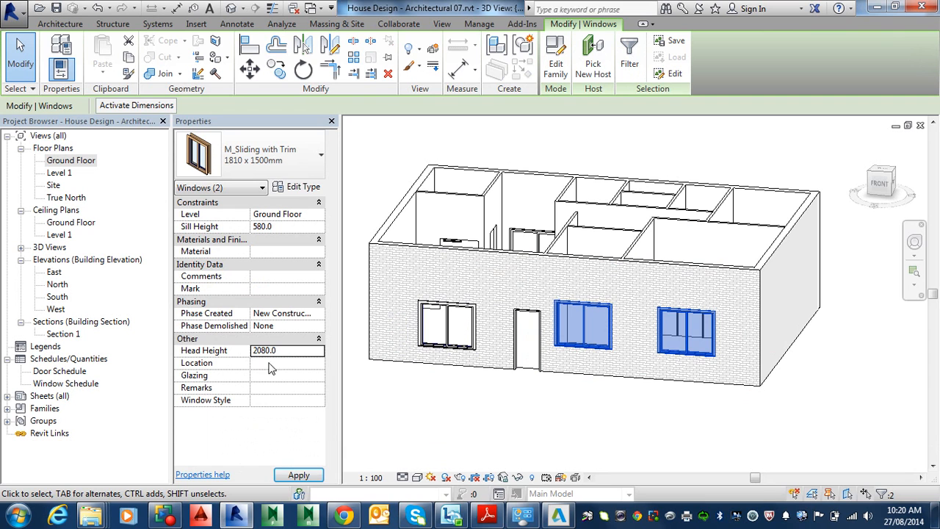
left_click(298, 476)
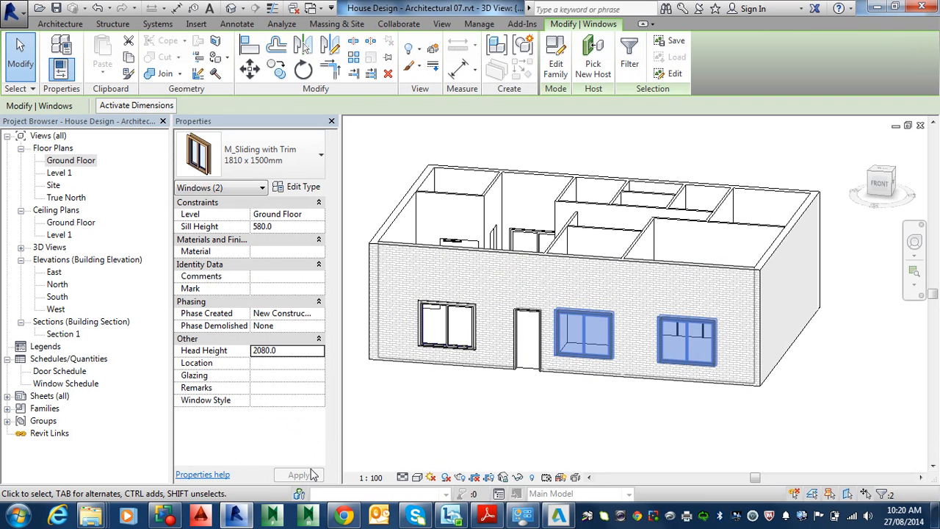
left_click(401, 390)
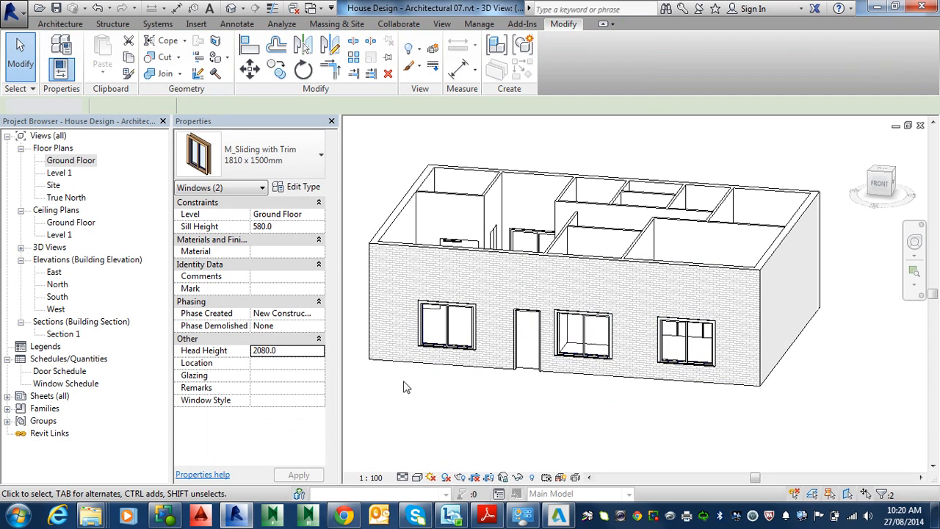
Open the Ground Floor plan and zoom in on the top wall area.
double_click(74, 162)
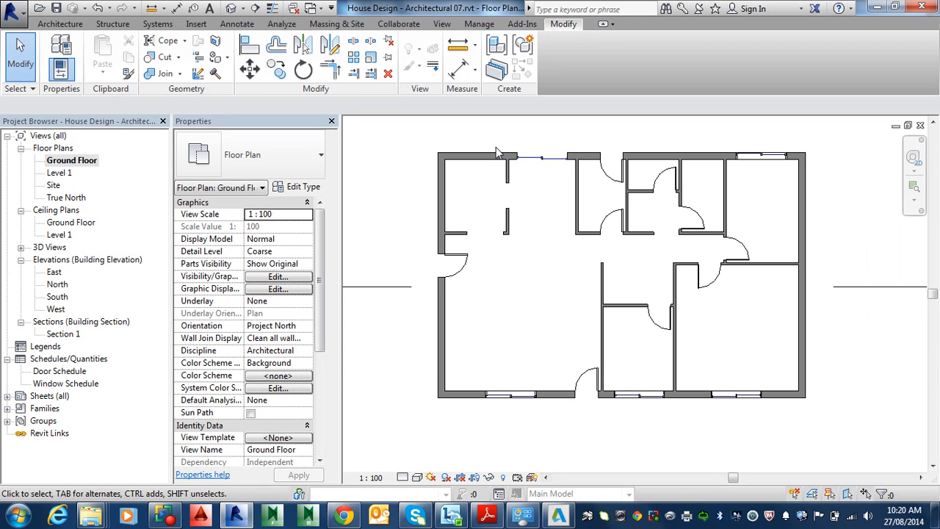
middle_click_drag(474, 160, 531, 211)
scroll(532, 212, "up", 2)
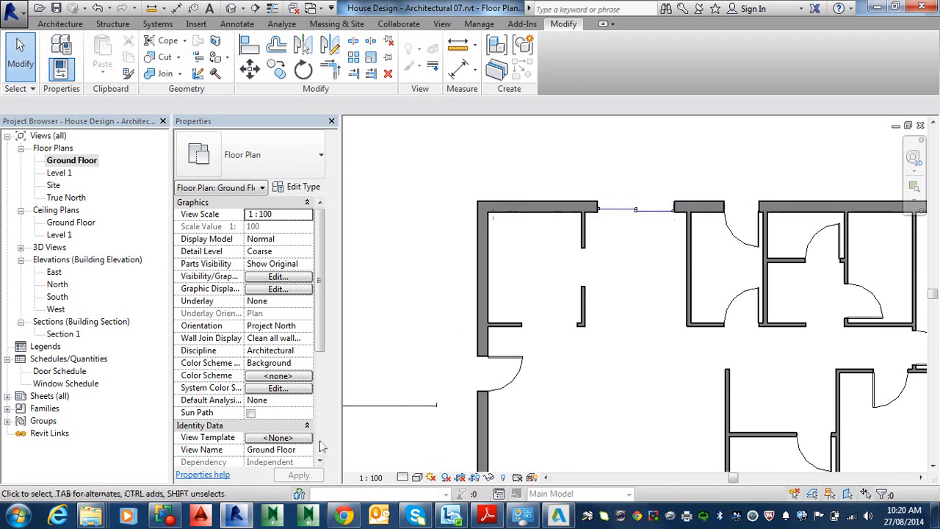
scroll(302, 383, "down", 2)
scroll(432, 359, "up", 1)
middle_click_drag(620, 380, 613, 272)
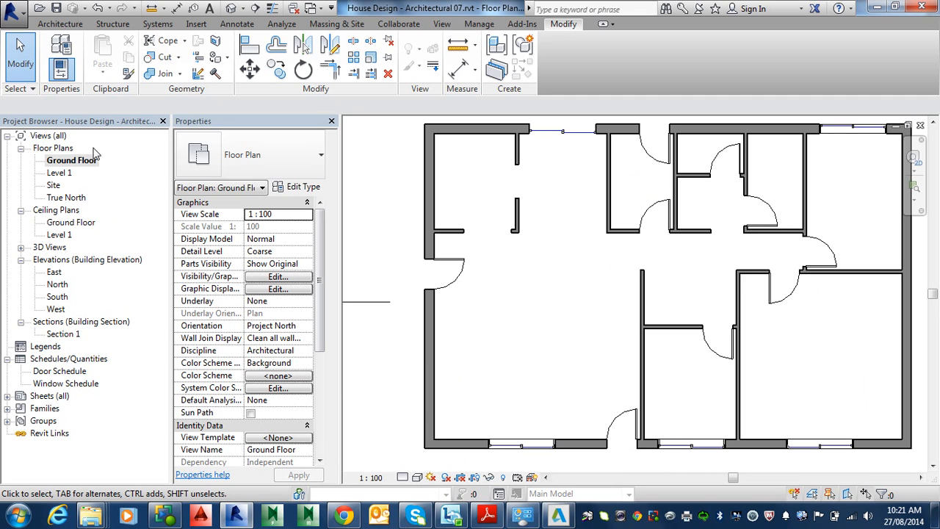
Open the North elevation and measure the height from the ground floor line up to a small window's sill.
double_click(63, 285)
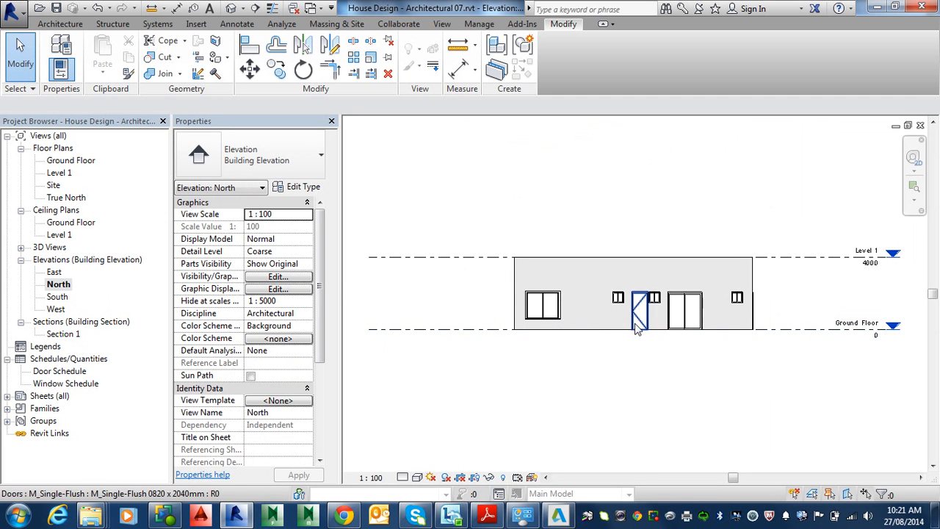
scroll(550, 363, "up", 2)
scroll(550, 366, "up", 2)
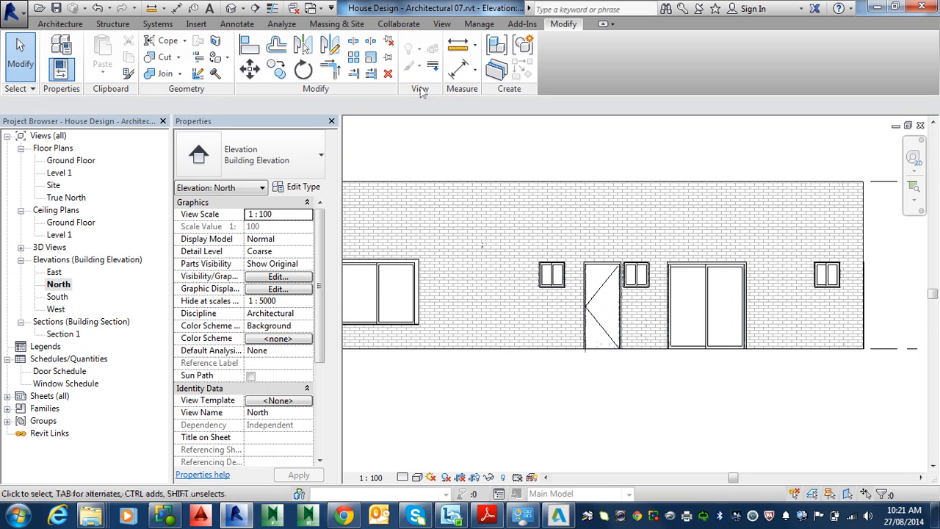
key("m")
key("e")
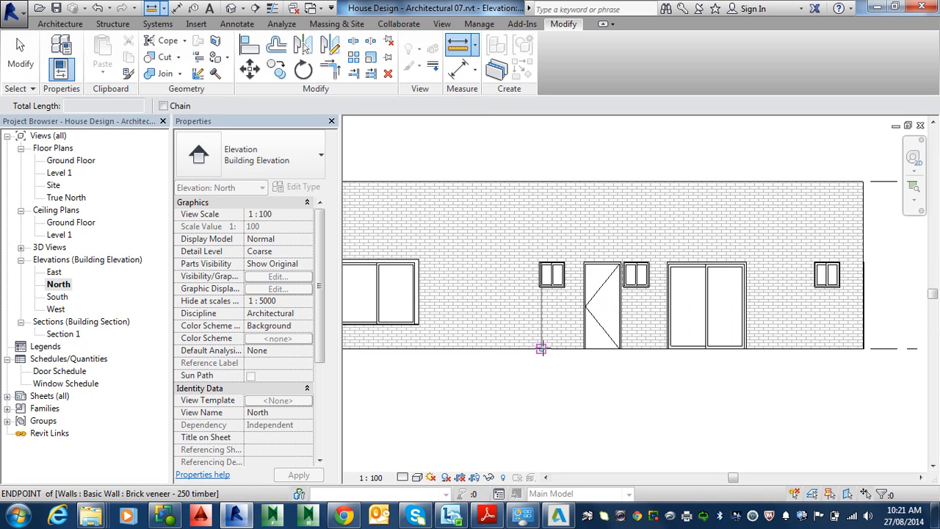
left_click(541, 350)
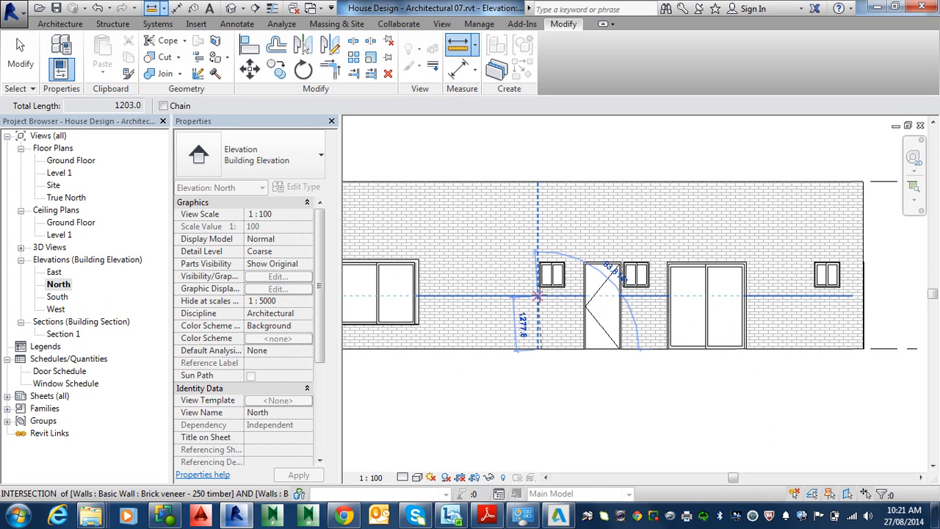
scroll(523, 294, "up", 2)
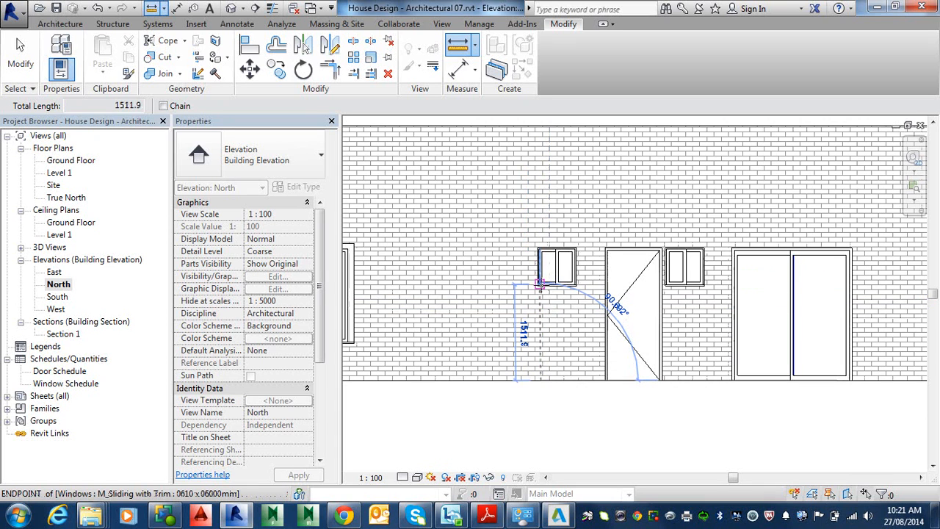
scroll(540, 283, "up", 1)
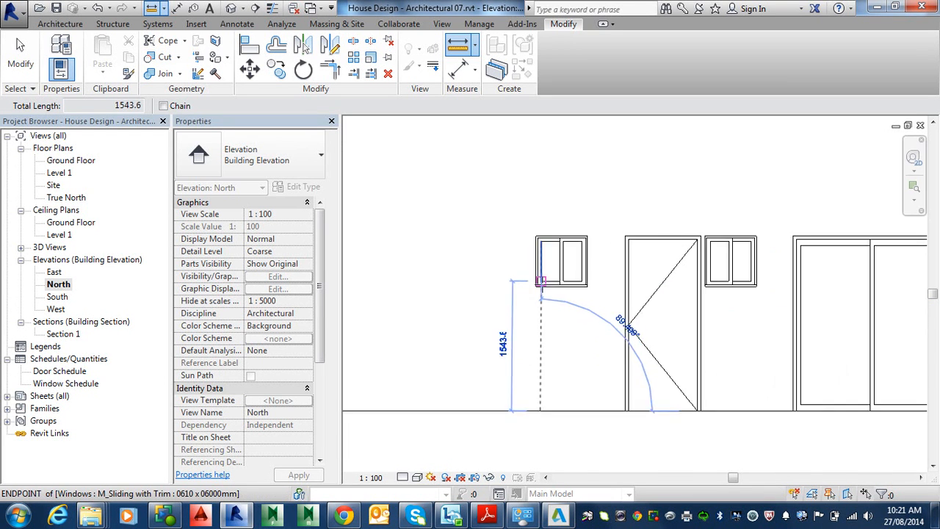
scroll(541, 283, "up", 2)
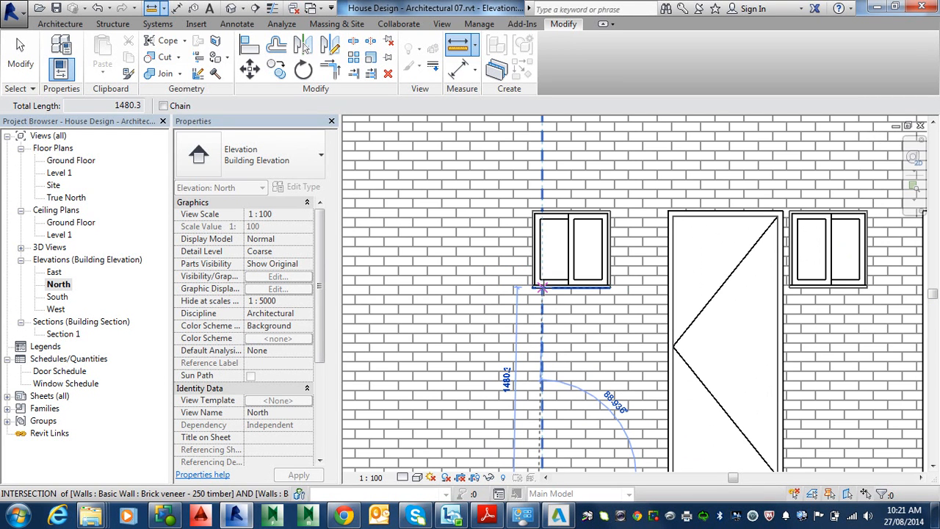
left_click(541, 286)
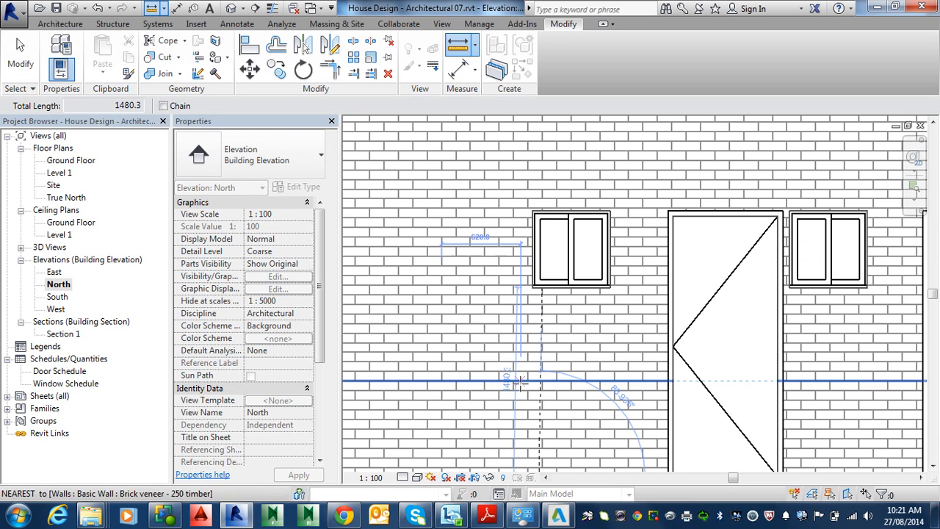
scroll(566, 326, "down", 3)
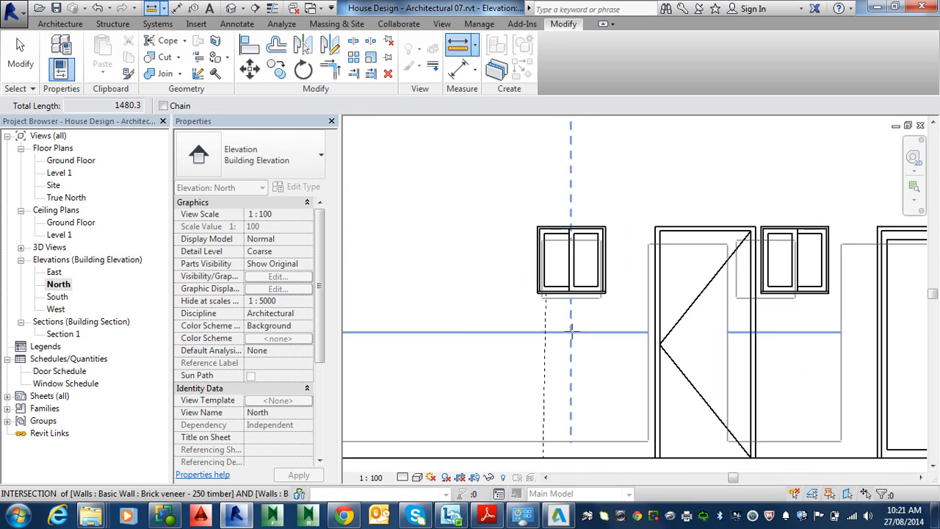
scroll(565, 328, "down", 2)
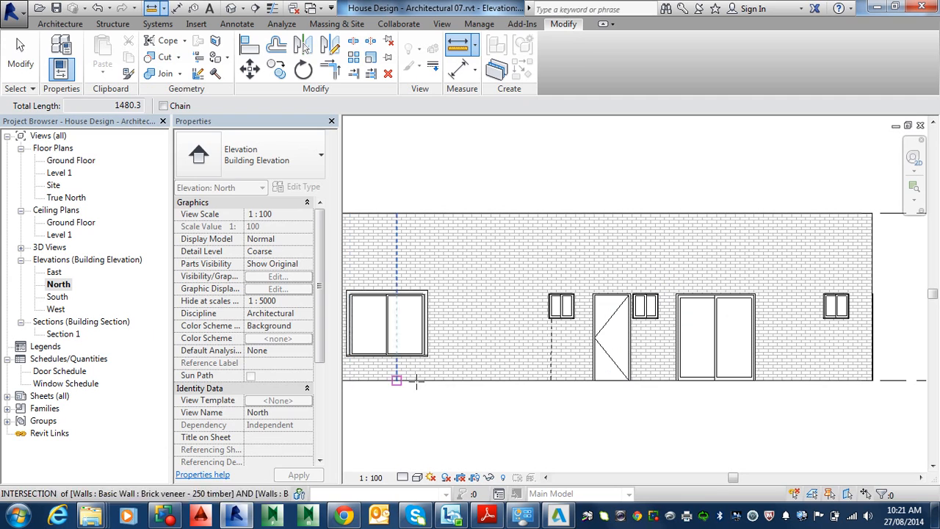
key("Escape")
key("Escape")
Open the Ground Floor plan and raise its view range cut plane offset above the small windows' sill height.
double_click(80, 160)
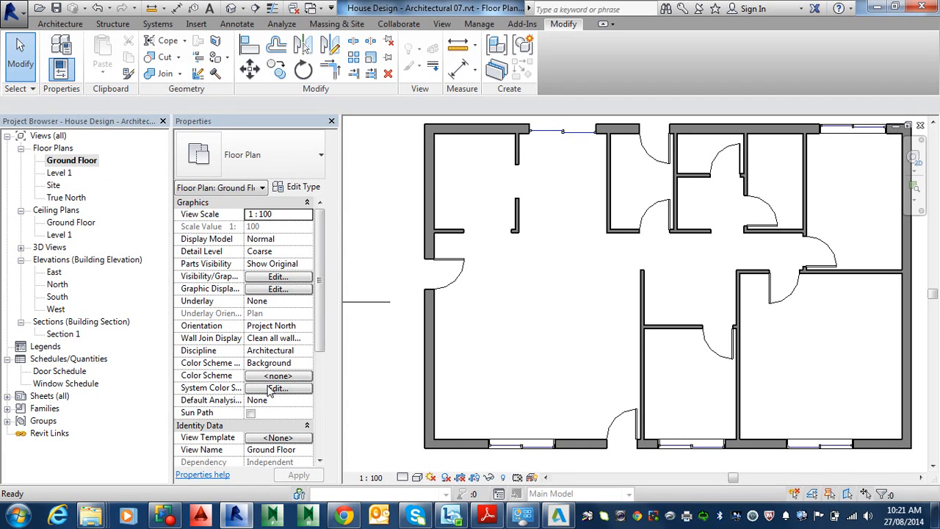
key("z")
key("f")
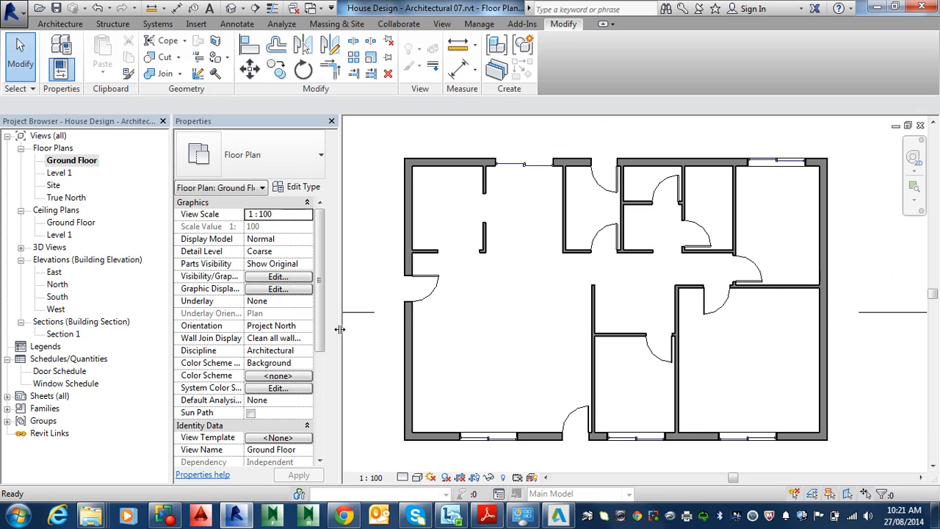
mouse_move(320, 338)
left_mouse_down()
mouse_move(321, 441)
mouse_move(324, 345)
left_mouse_up()
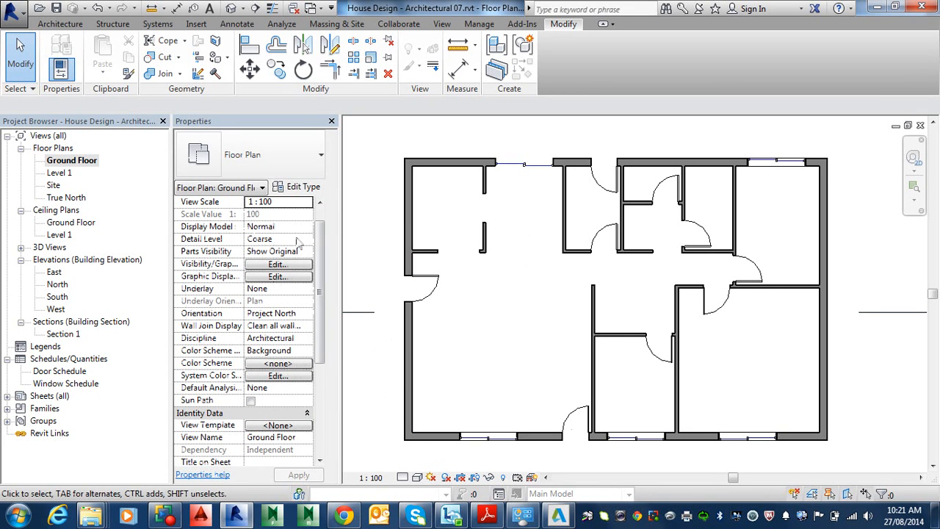
left_click_drag(324, 314, 319, 387)
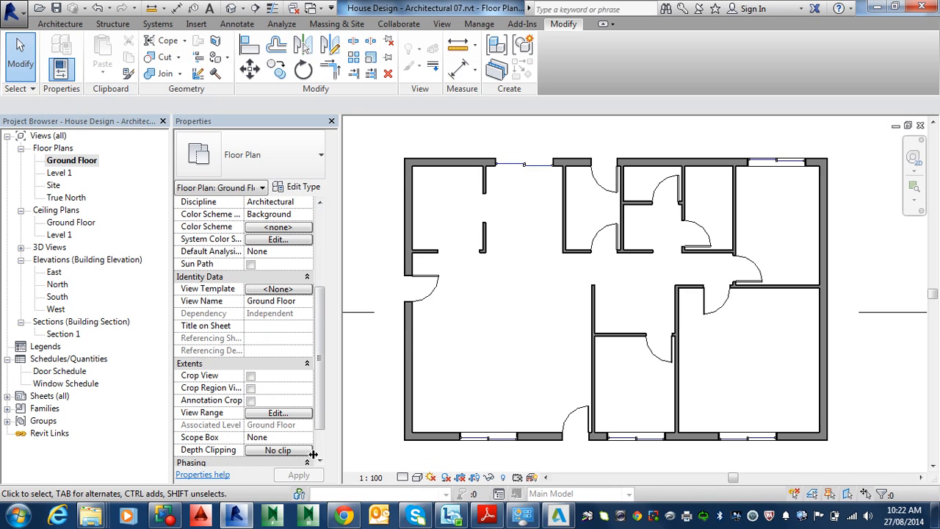
left_click(270, 414)
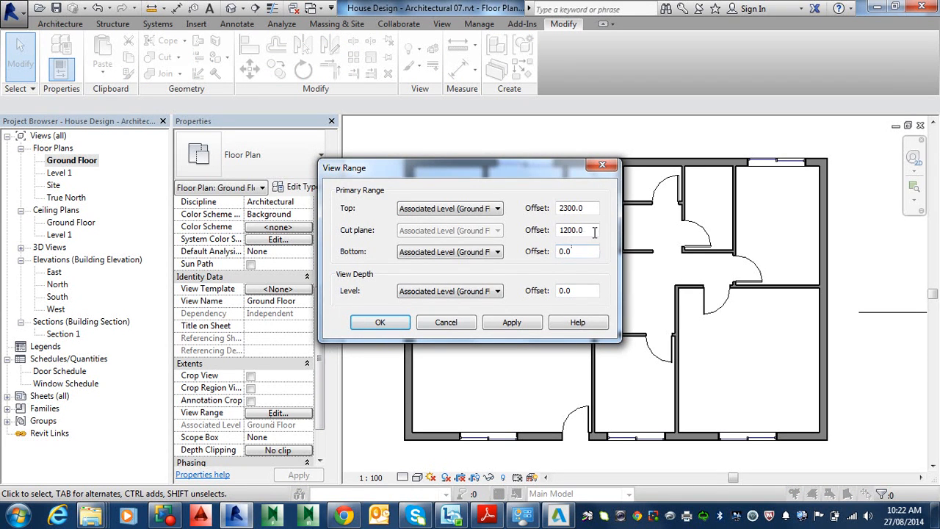
left_click_drag(594, 230, 547, 231)
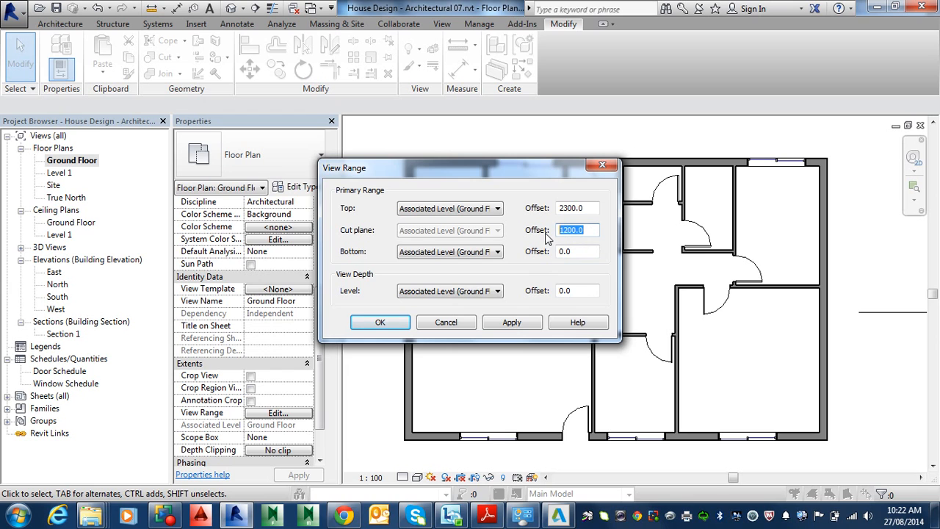
type("15")
left_click(374, 323)
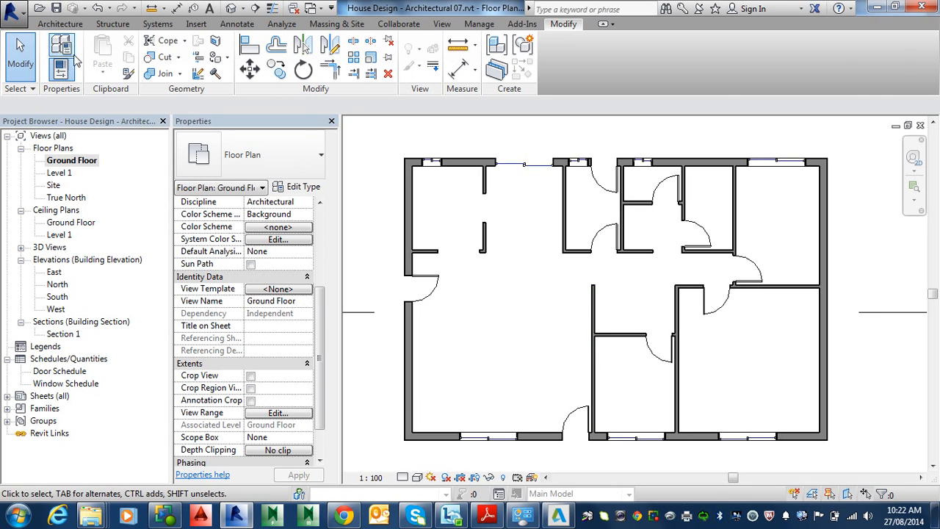
Start the Window tool, browsing the Australia library's Windows folder for Sliding with Trim.rfa, then cancel loading the family.
left_click(60, 23)
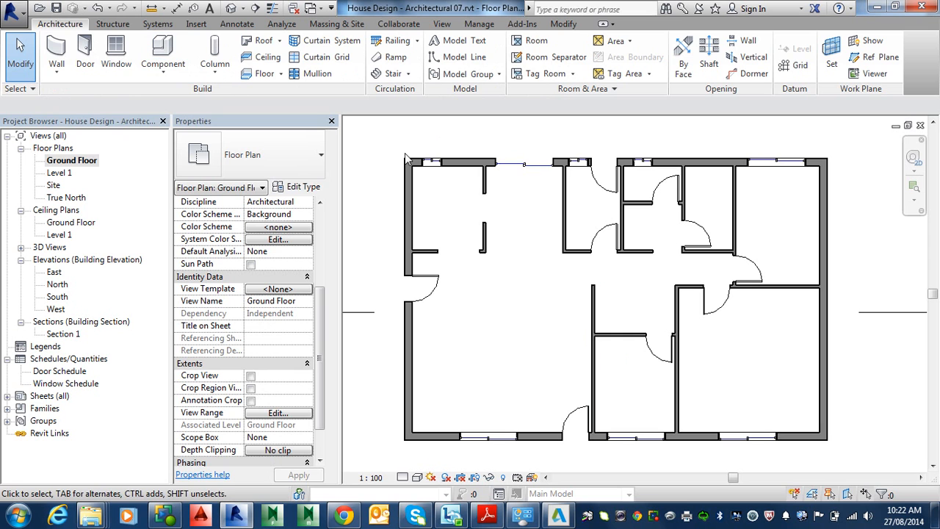
left_click(123, 52)
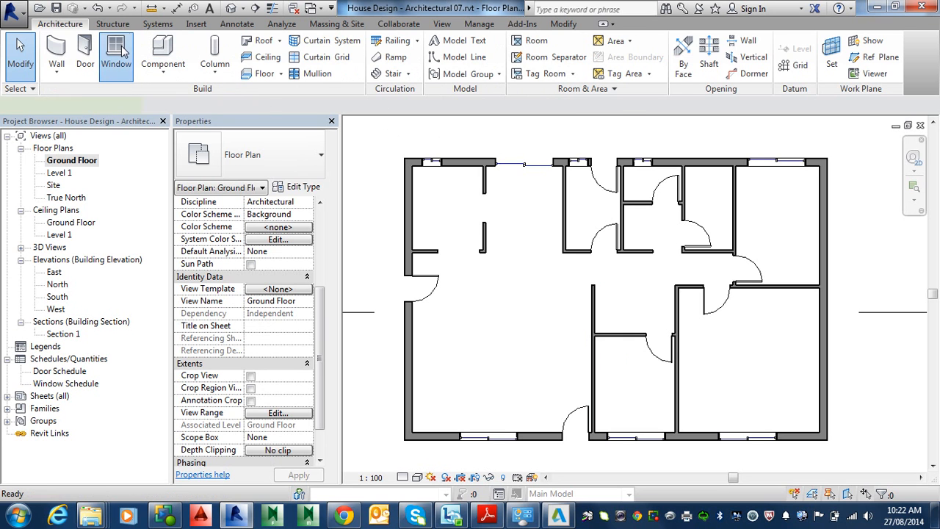
left_click(554, 66)
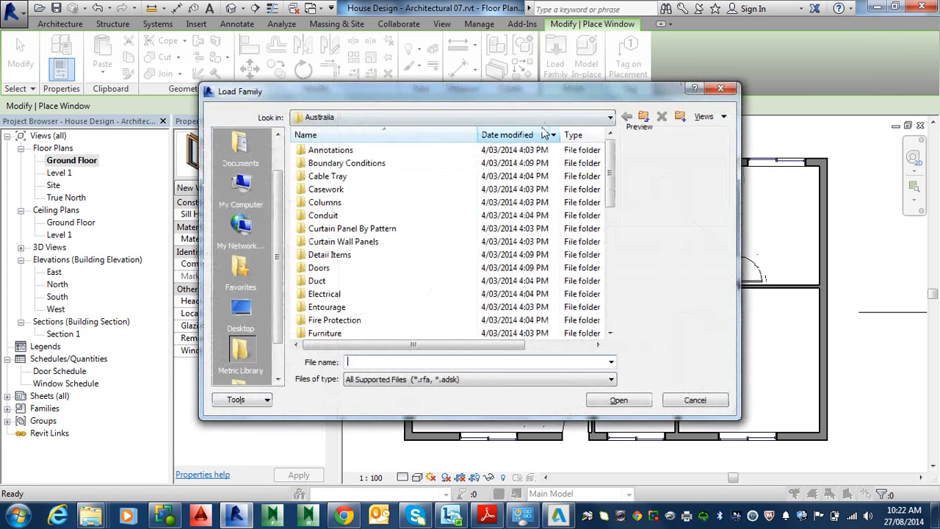
left_click(389, 121)
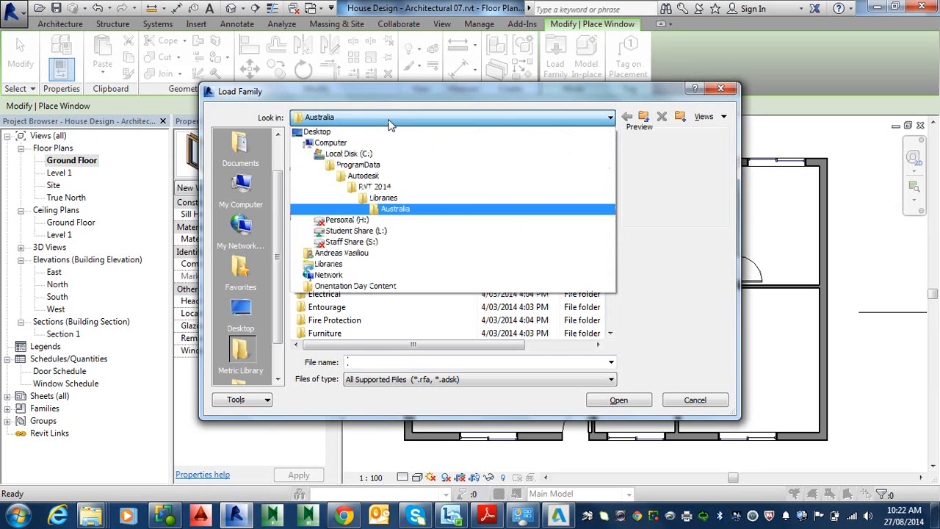
left_click(393, 203)
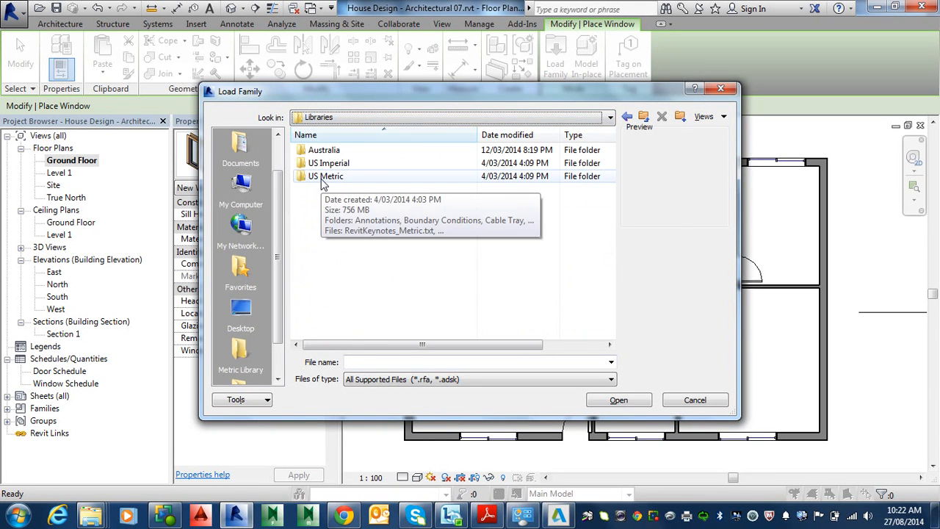
double_click(331, 154)
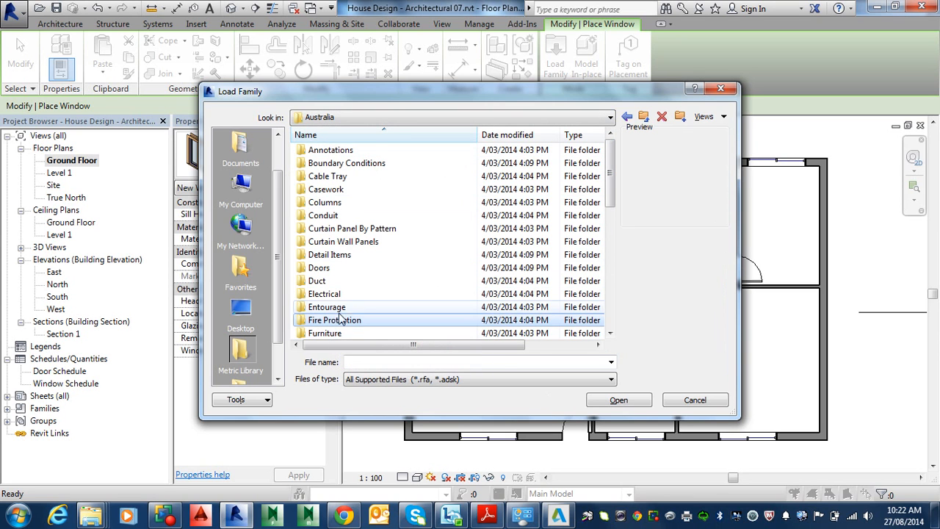
scroll(338, 320, "down", 5)
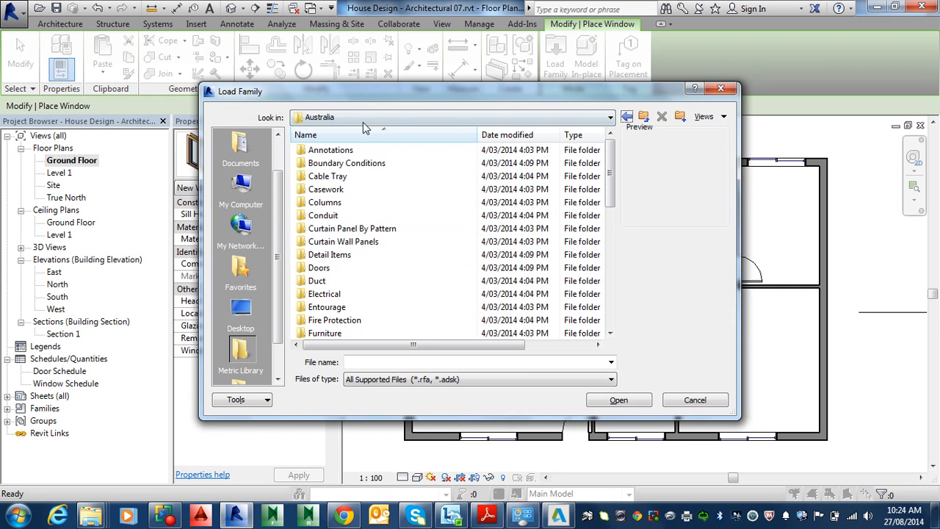
left_click(318, 308)
scroll(317, 310, "down", 2)
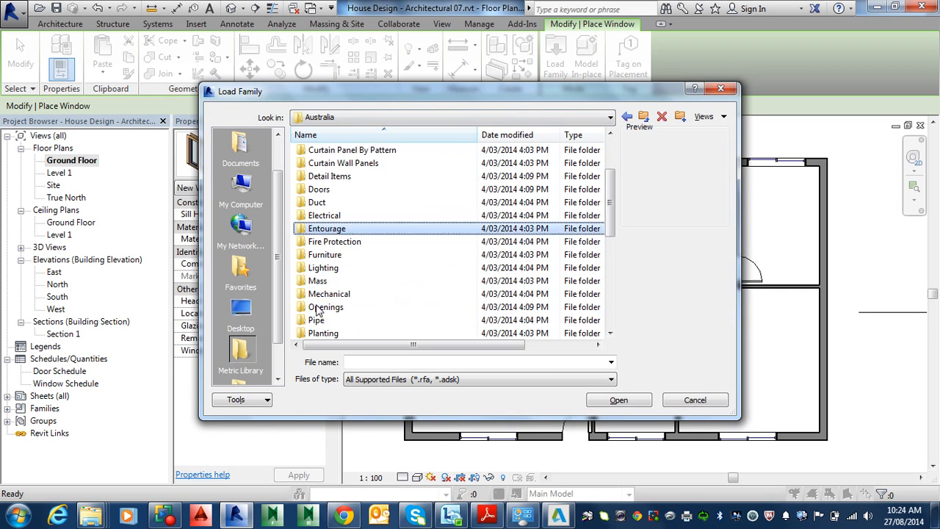
scroll(318, 310, "down", 3)
double_click(322, 320)
scroll(371, 302, "down", 2)
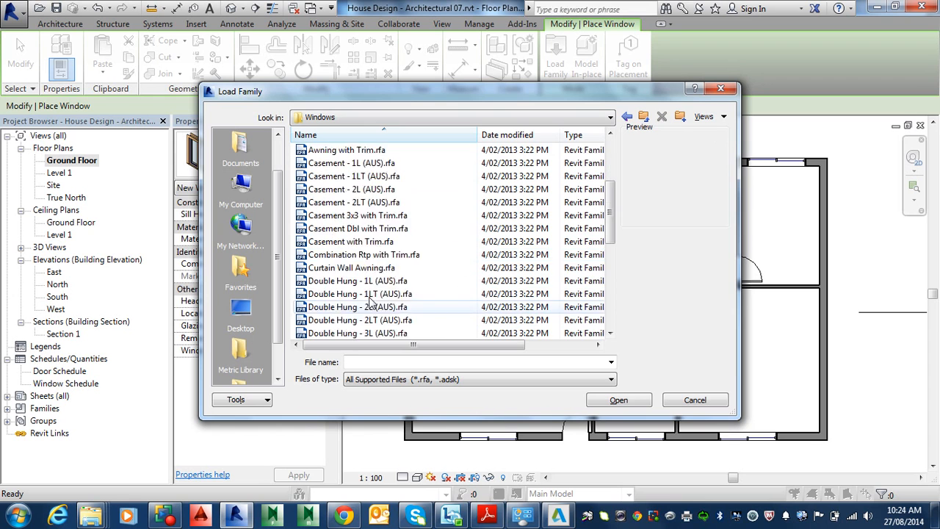
scroll(371, 300, "down", 5)
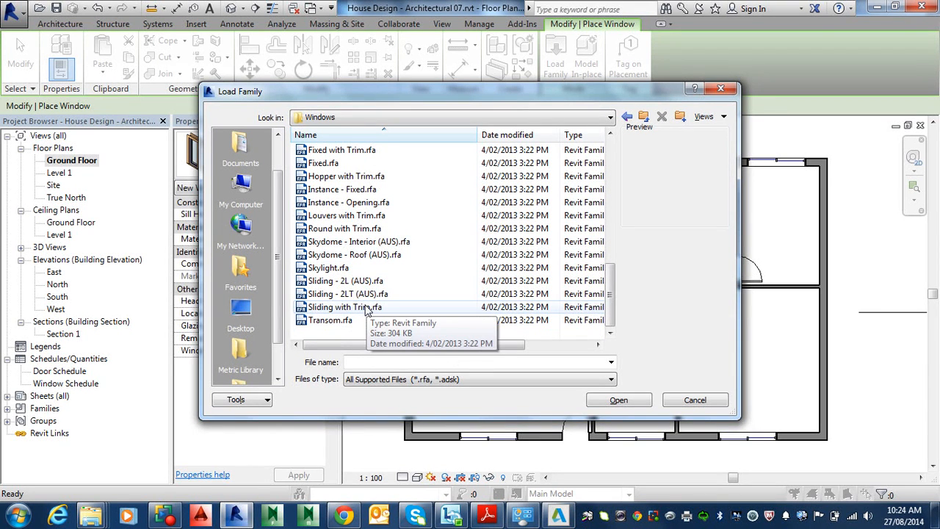
left_click(360, 310)
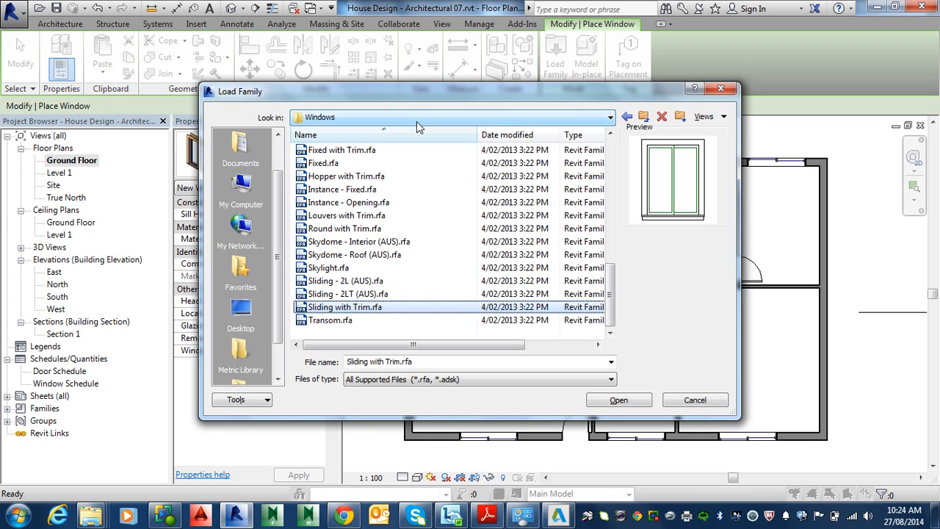
left_click(627, 117)
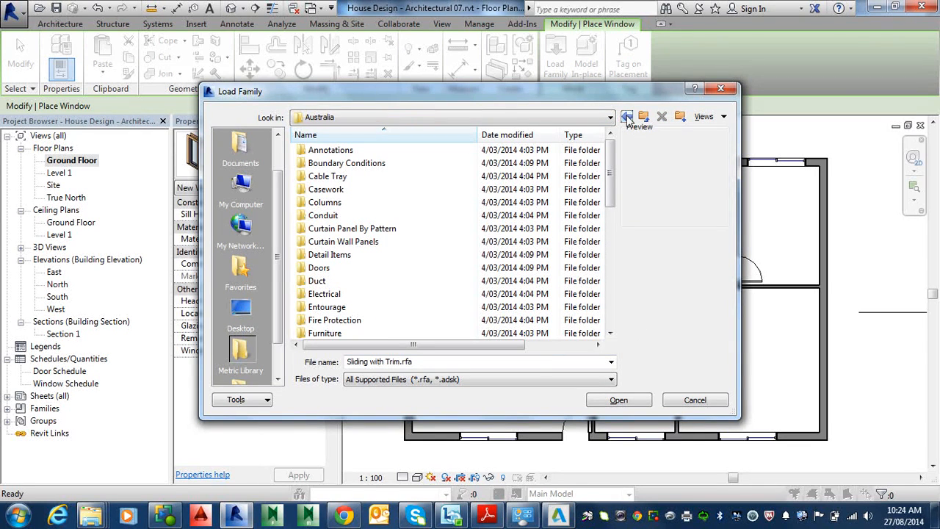
left_click(609, 117)
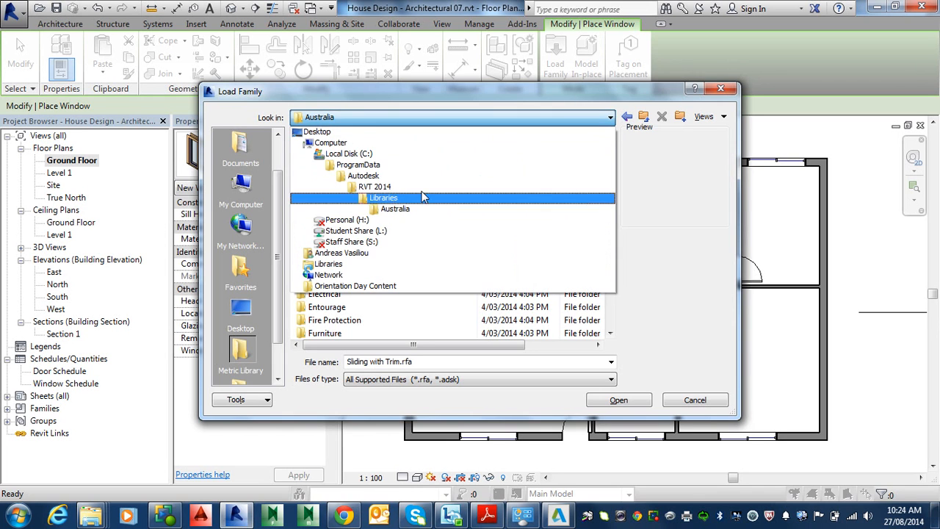
left_click(412, 196)
left_click(325, 178)
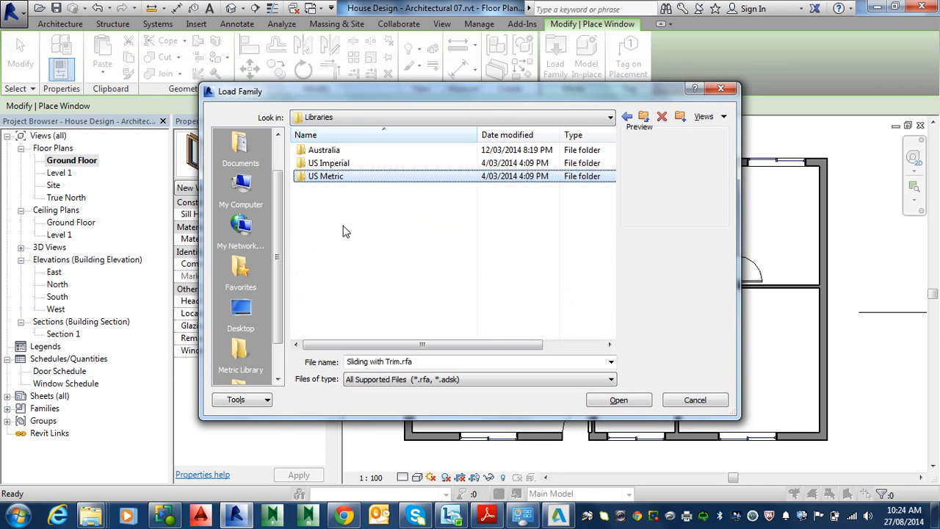
left_click(690, 405)
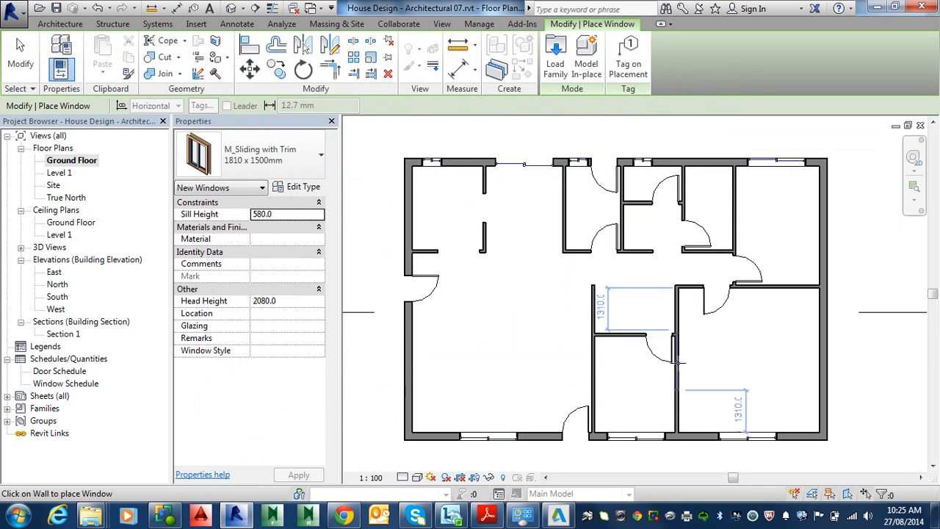